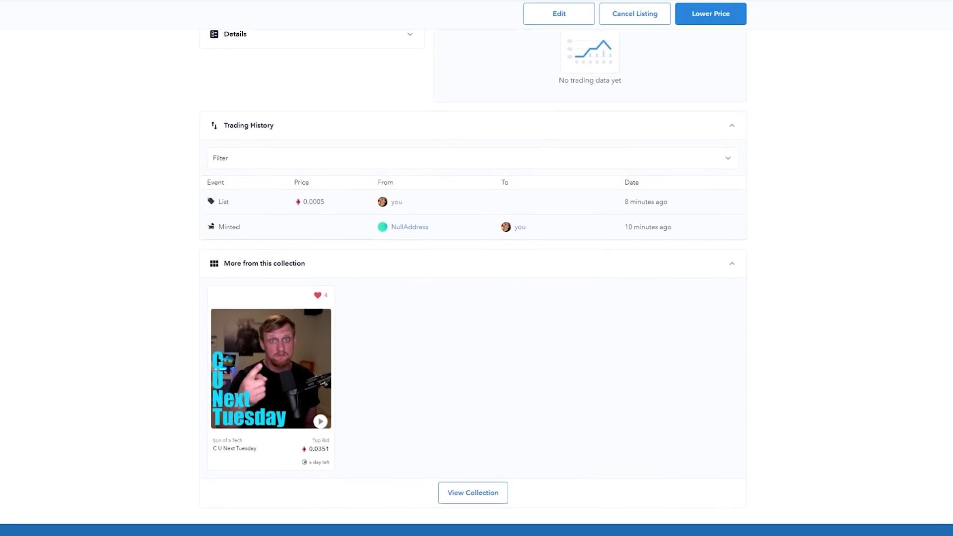
{"action": "scroll", "coordinate": [476, 283], "scroll_direction": "down", "scroll_amount": 2}
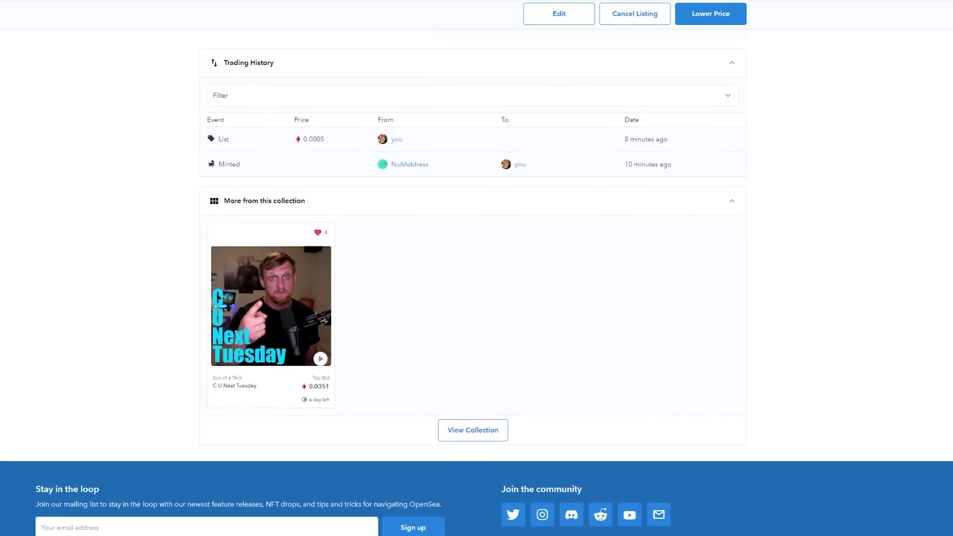
{"action": "scroll", "coordinate": [477, 283], "scroll_direction": "down", "scroll_amount": 2}
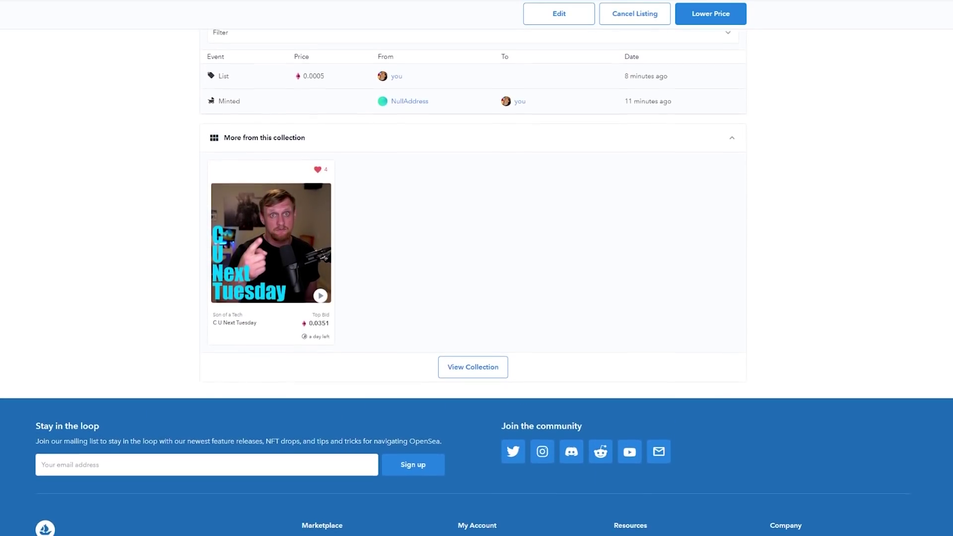
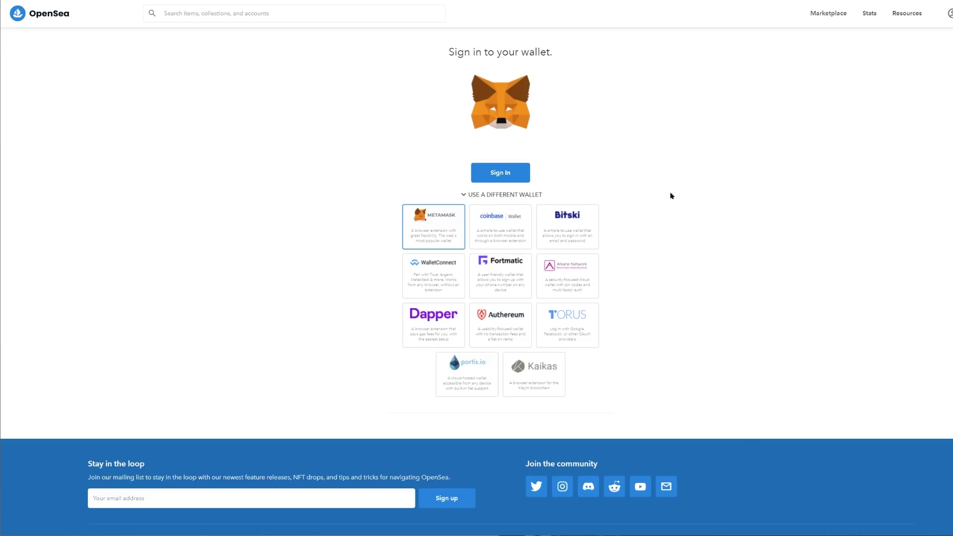
- Sign in to OpenSea with the MetaMask wallet, entering the wallet password to unlock it
{"action": "left_click", "coordinate": [511, 174]}
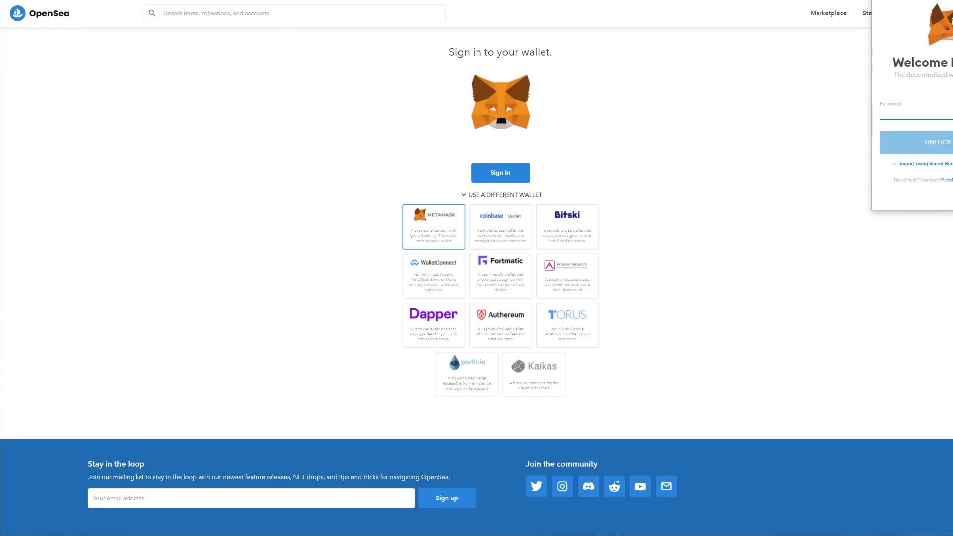
{"action": "left_click_drag", "start_coordinate": [924, 1], "coordinate": [838, 1]}
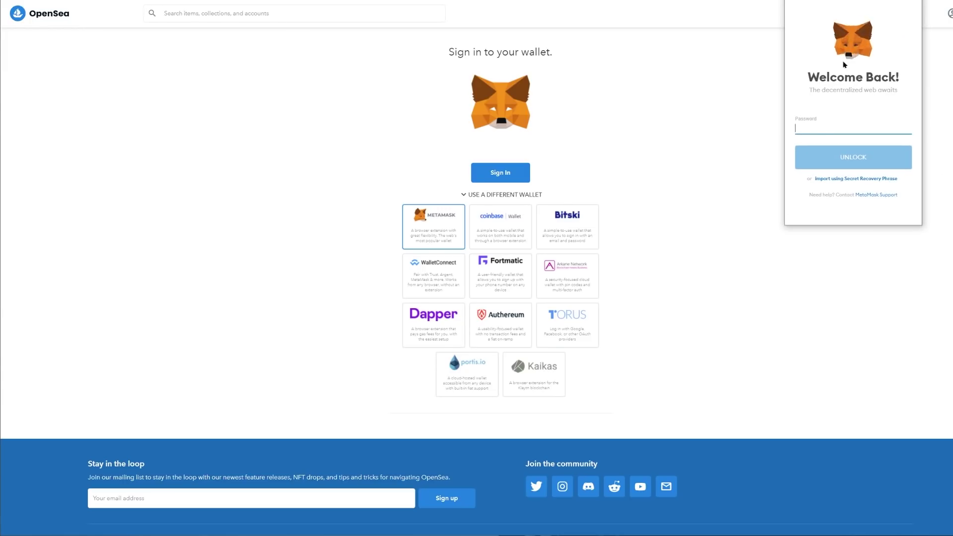
{"action": "key", "text": "ctrl+v"}
{"action": "left_click", "coordinate": [837, 162]}
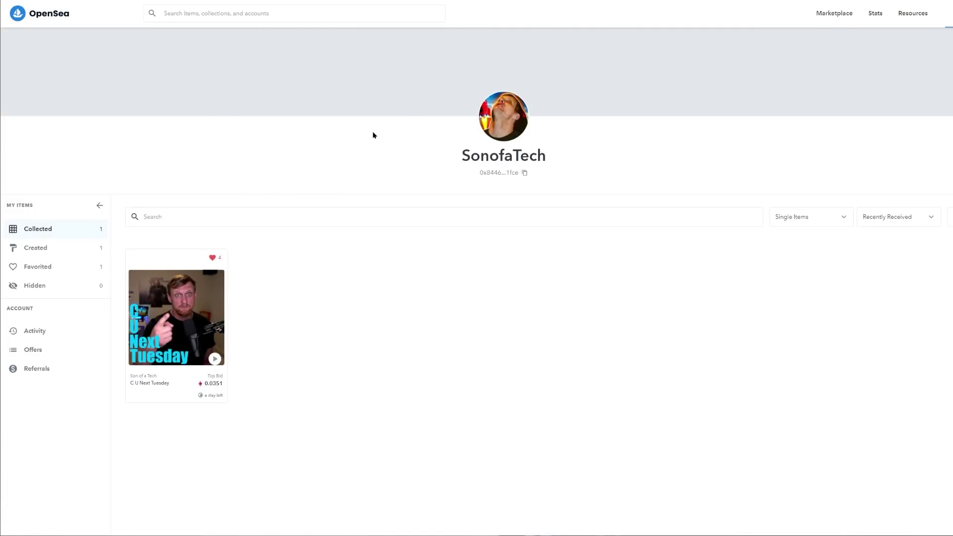
{"action": "mouse_move", "coordinate": [517, 133]}
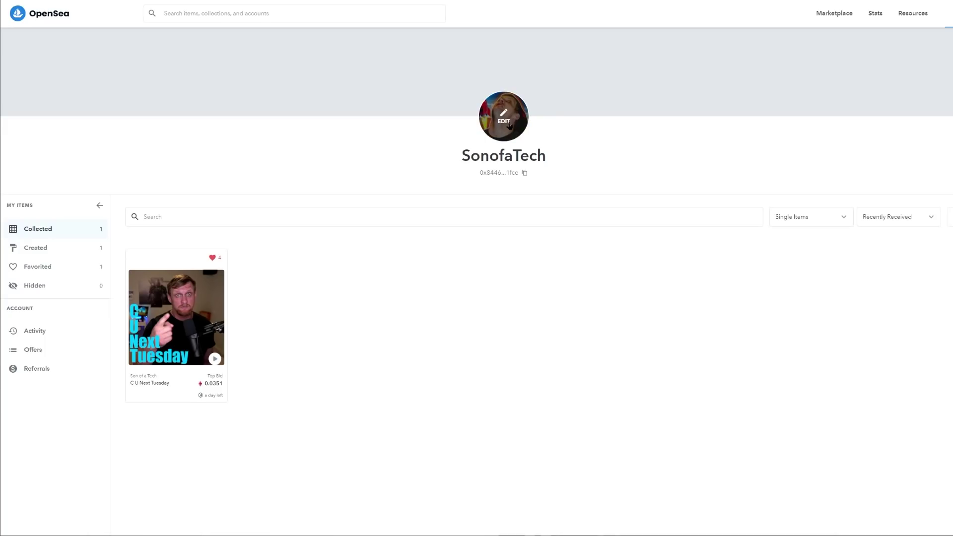
{"action": "left_click", "coordinate": [504, 122]}
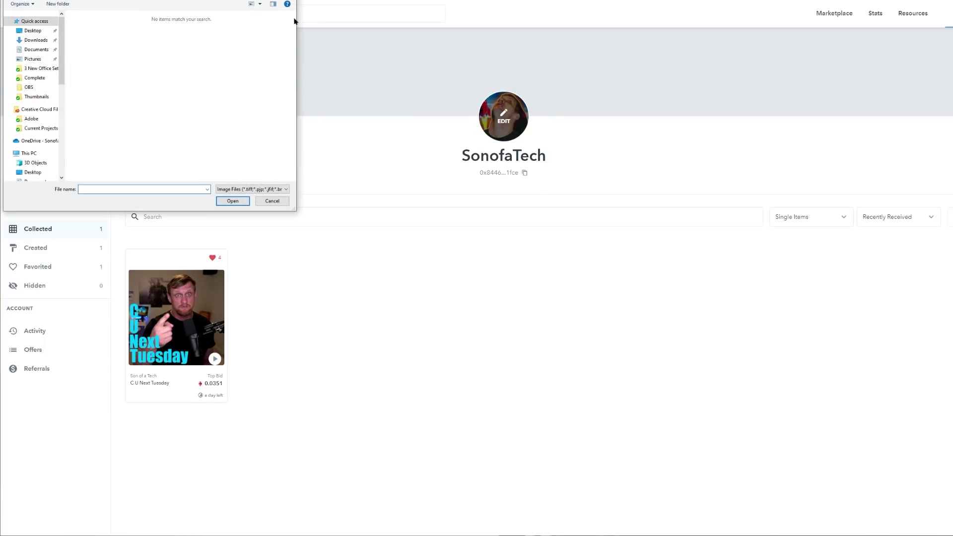
{"action": "left_click", "coordinate": [270, 198]}
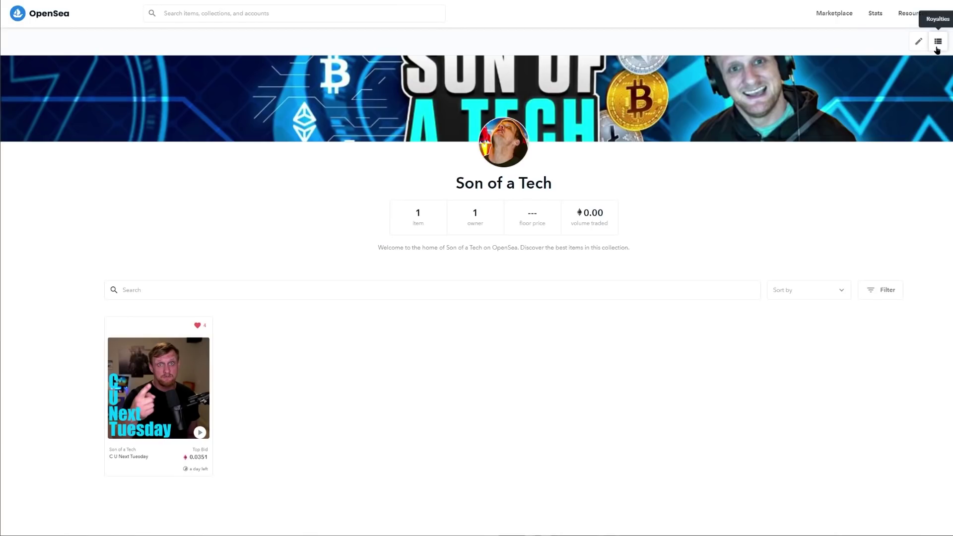
- Start a new collection from My Collections and review the form's image, name, link, royalty, blockchain and display theme fields
{"action": "mouse_move", "coordinate": [942, 13]}
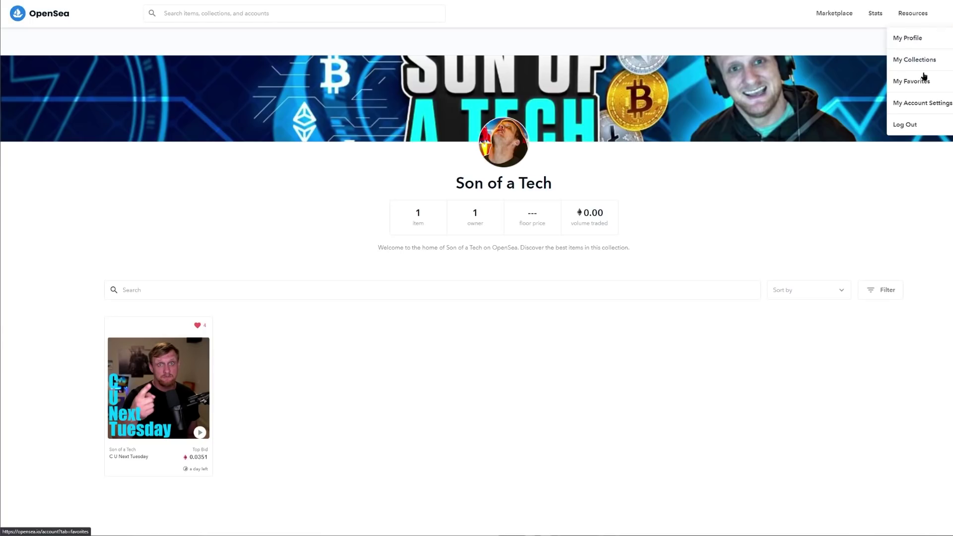
{"action": "left_click", "coordinate": [913, 60]}
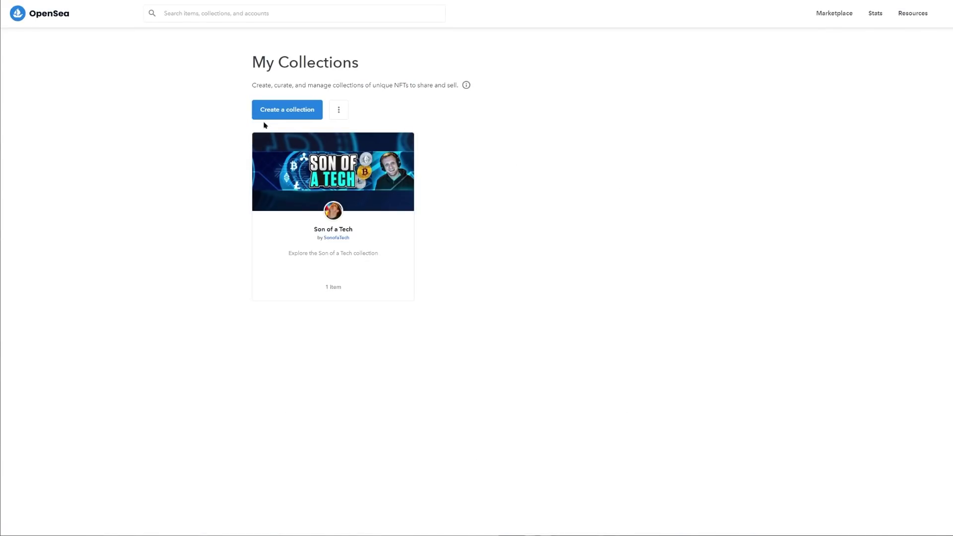
{"action": "left_click", "coordinate": [286, 111]}
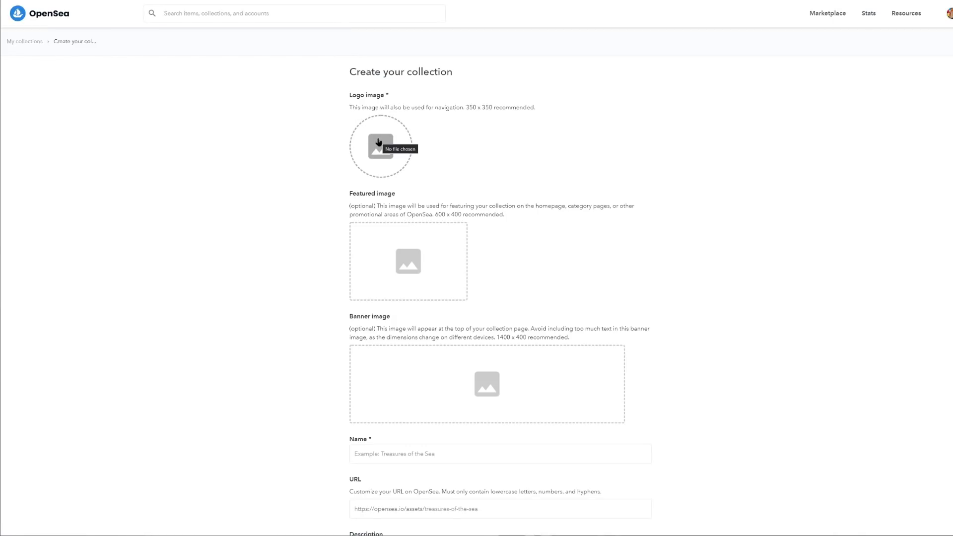
{"action": "scroll", "coordinate": [474, 165], "scroll_direction": "down", "scroll_amount": 2}
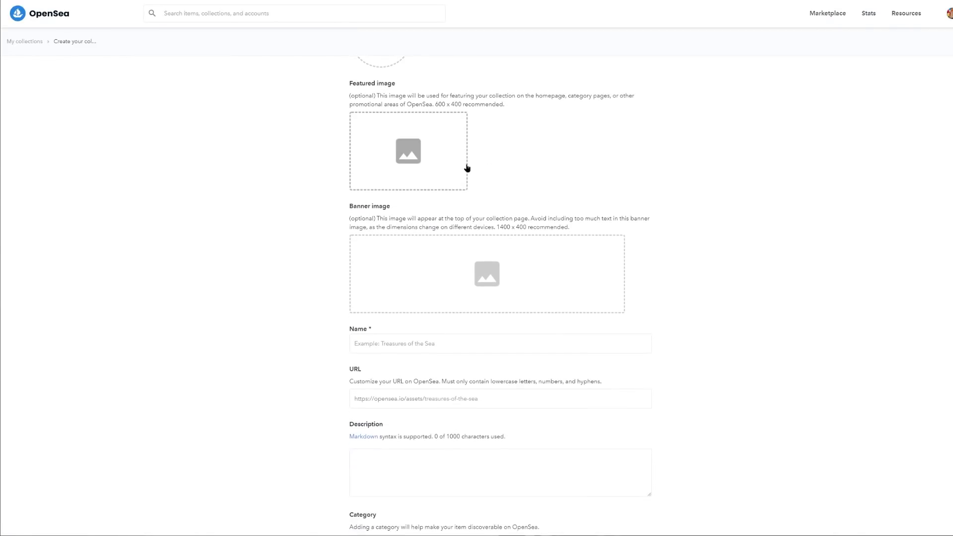
{"action": "scroll", "coordinate": [416, 158], "scroll_direction": "down", "scroll_amount": 1}
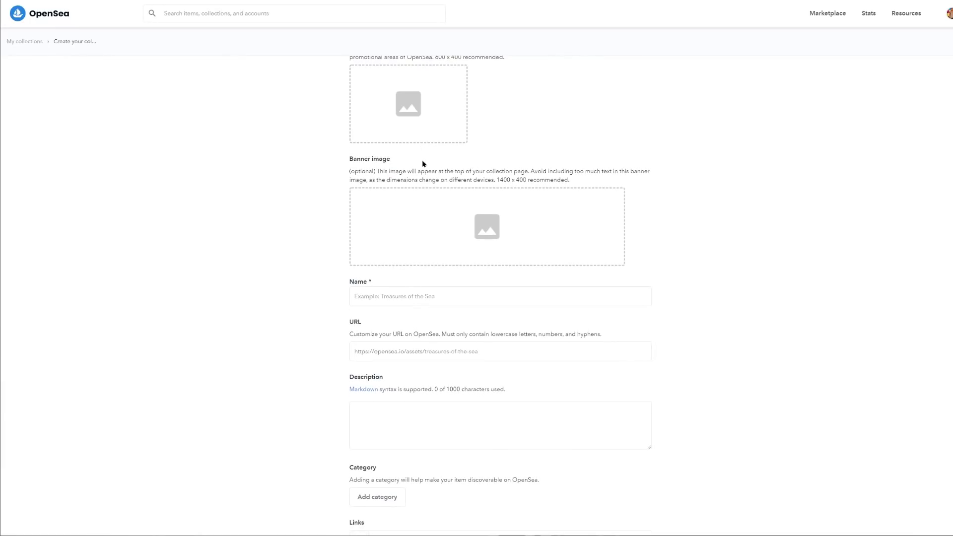
{"action": "scroll", "coordinate": [449, 215], "scroll_direction": "down", "scroll_amount": 2}
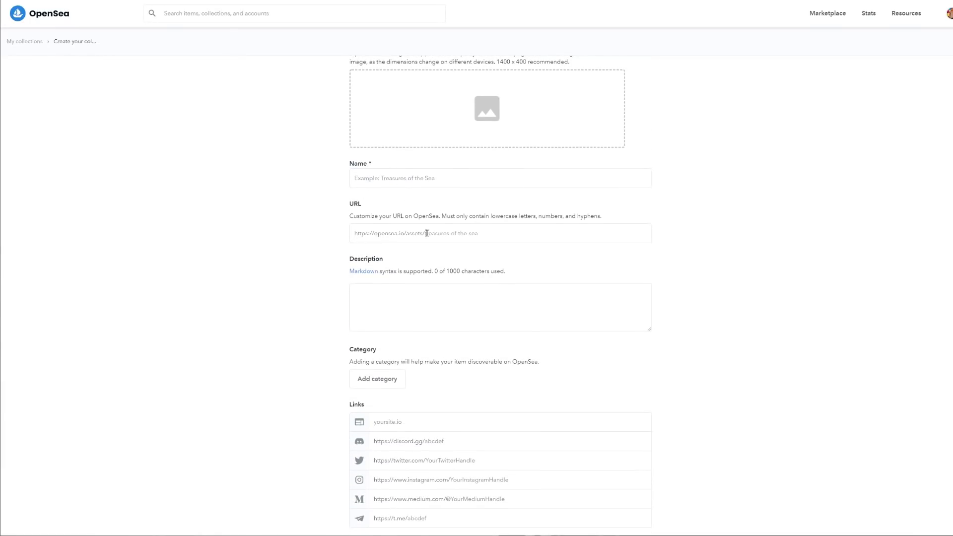
{"action": "scroll", "coordinate": [466, 236], "scroll_direction": "down", "scroll_amount": 2}
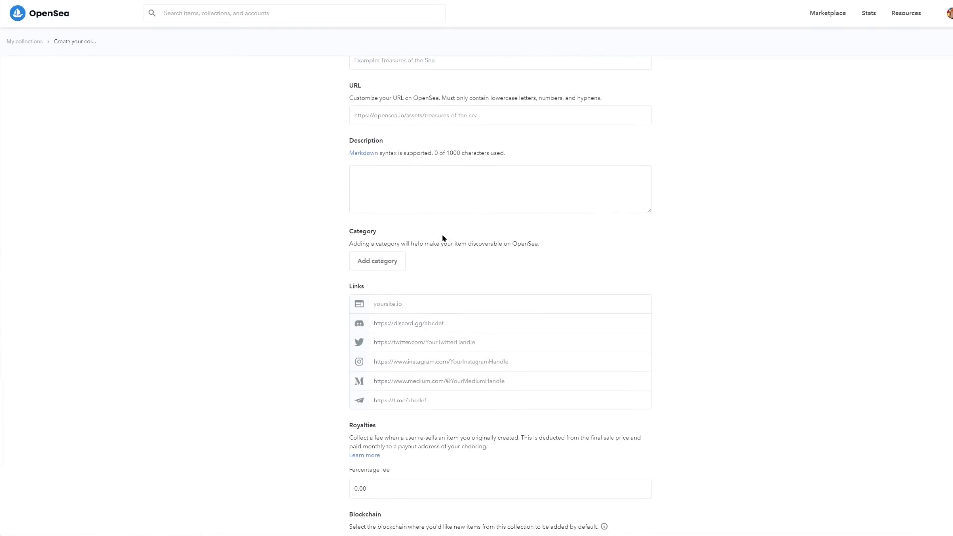
{"action": "scroll", "coordinate": [443, 238], "scroll_direction": "down", "scroll_amount": 4}
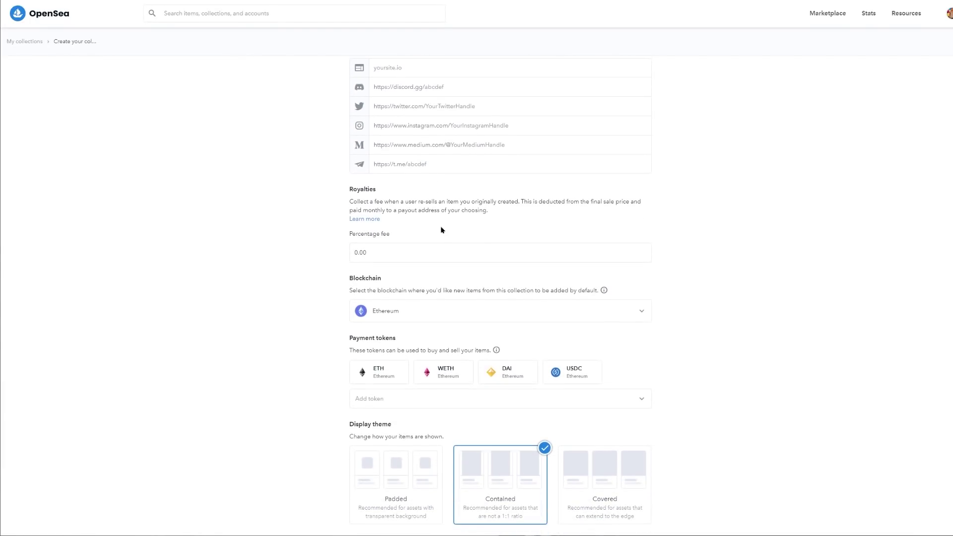
{"action": "scroll", "coordinate": [443, 230], "scroll_direction": "down", "scroll_amount": 2}
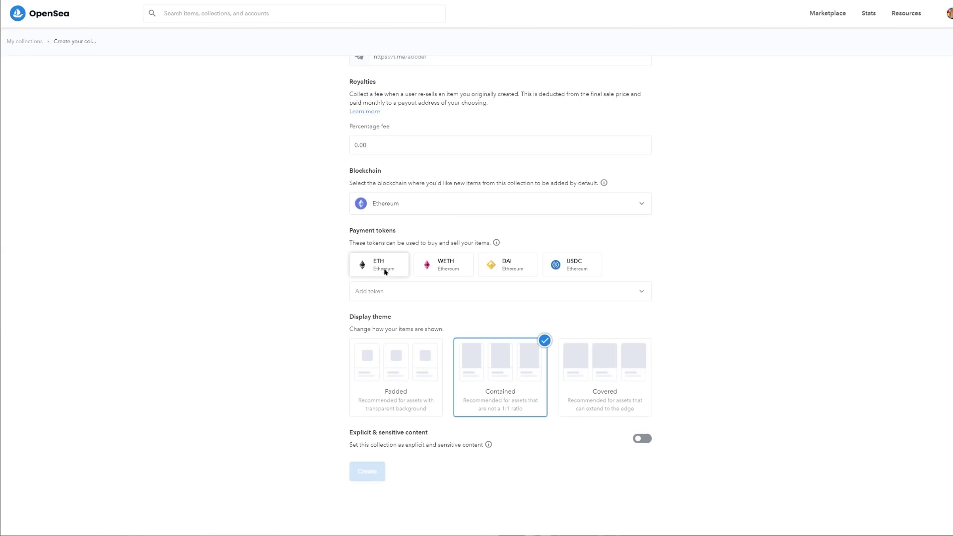
- Browse the additional payment tokens offered for a collection on the Ethereum blockchain
{"action": "left_click", "coordinate": [401, 291]}
{"action": "scroll", "coordinate": [500, 353], "scroll_direction": "down", "scroll_amount": 8}
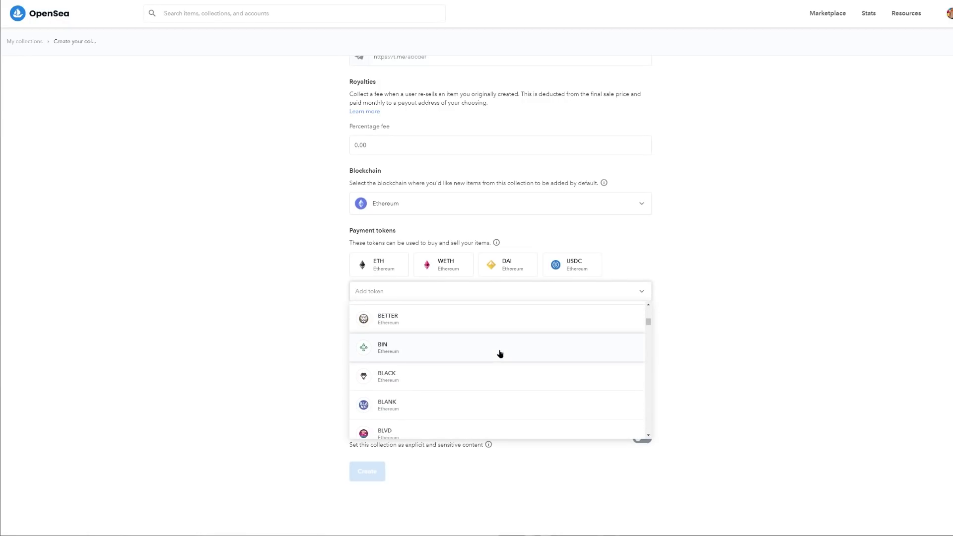
{"action": "left_click", "coordinate": [328, 314]}
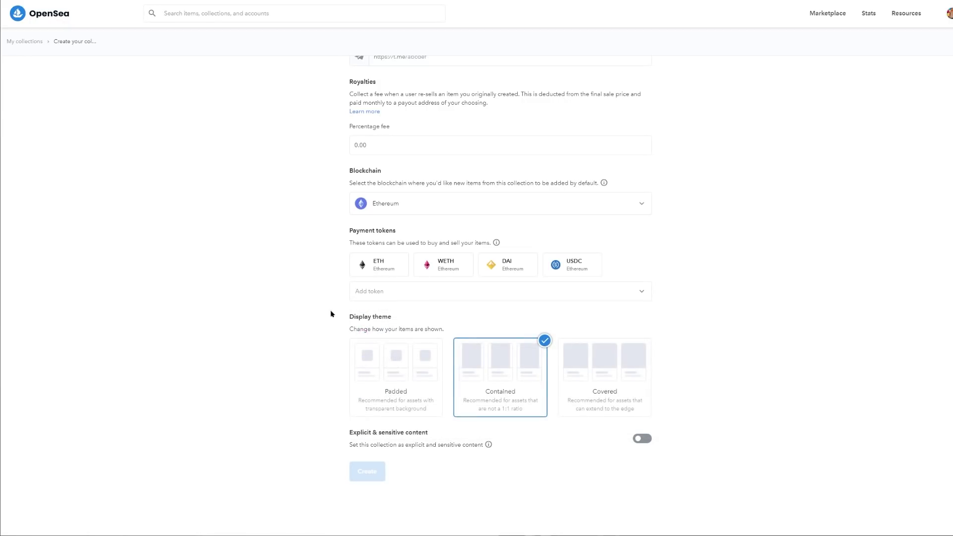
- Switch the new collection's blockchain to Polygon and view the payment tokens that can be added
{"action": "left_click", "coordinate": [567, 203]}
{"action": "left_click", "coordinate": [388, 229]}
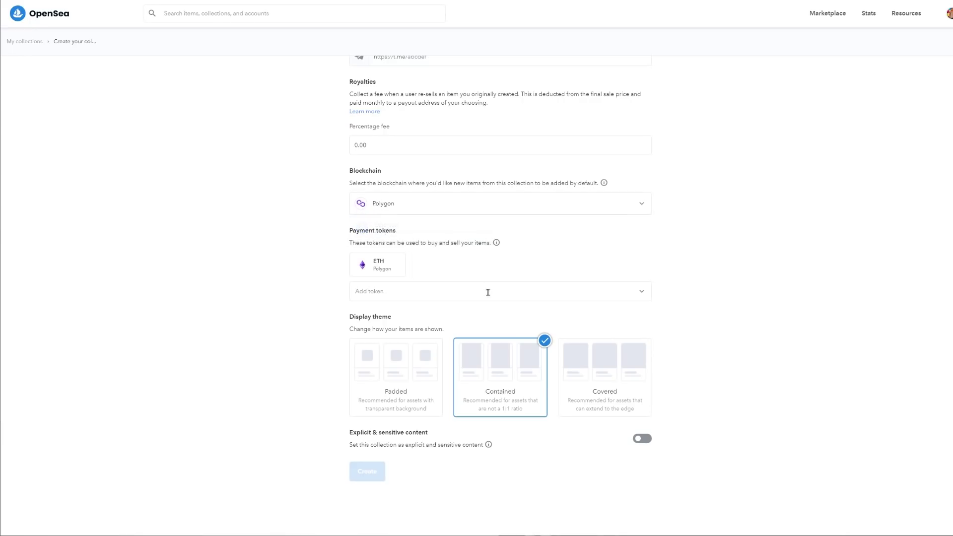
{"action": "left_click", "coordinate": [403, 289]}
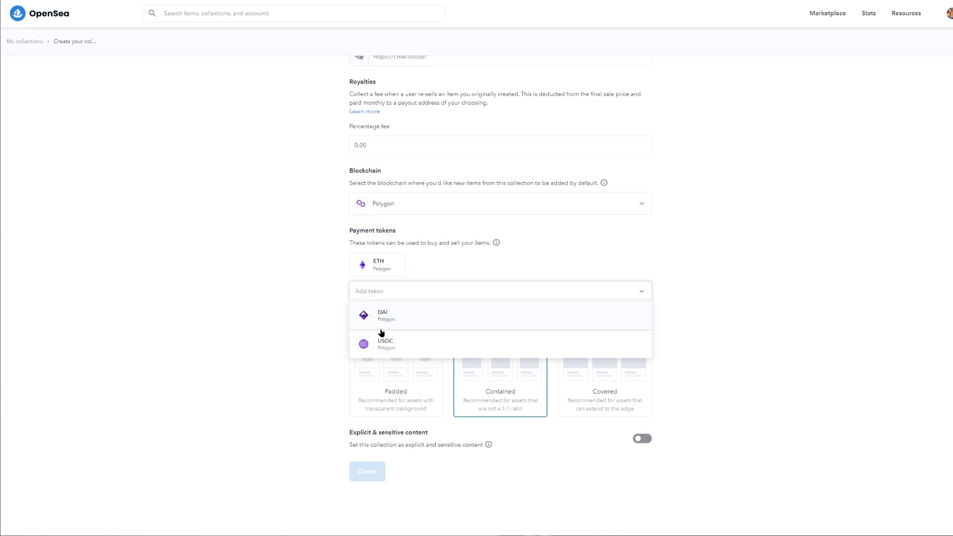
{"action": "left_click", "coordinate": [269, 276]}
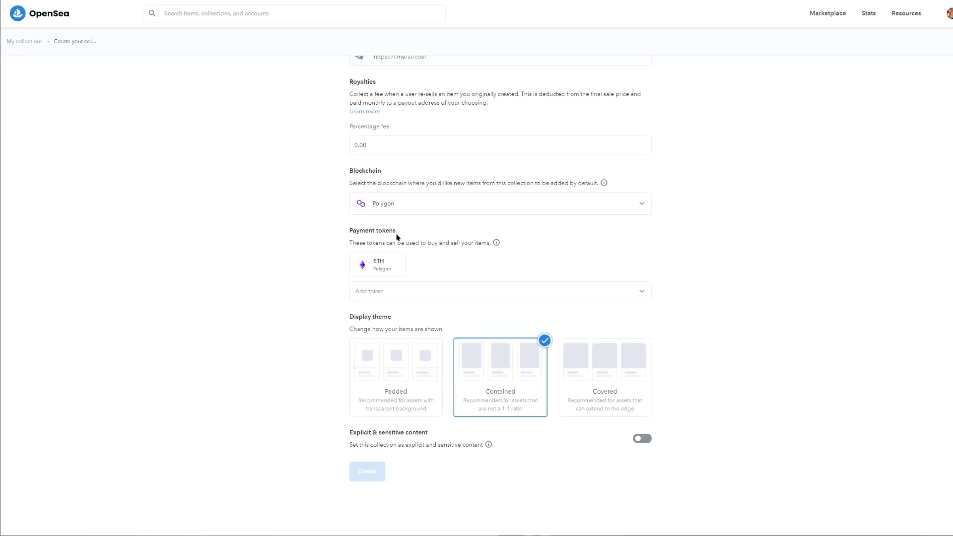
- Set the blockchain back to Ethereum and return to My Collections without creating the new collection
{"action": "left_click", "coordinate": [387, 209]}
{"action": "left_click", "coordinate": [384, 232]}
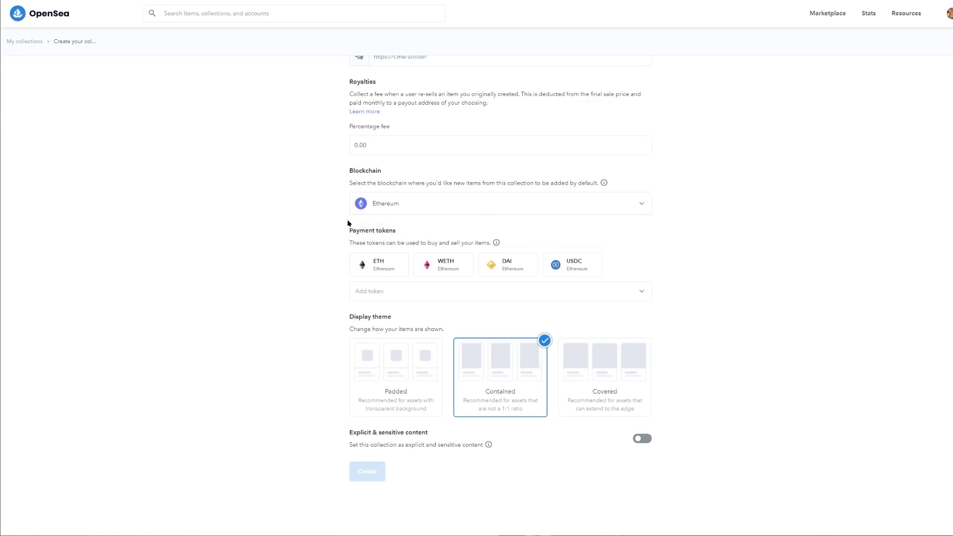
{"action": "scroll", "coordinate": [323, 221], "scroll_direction": "up", "scroll_amount": 12}
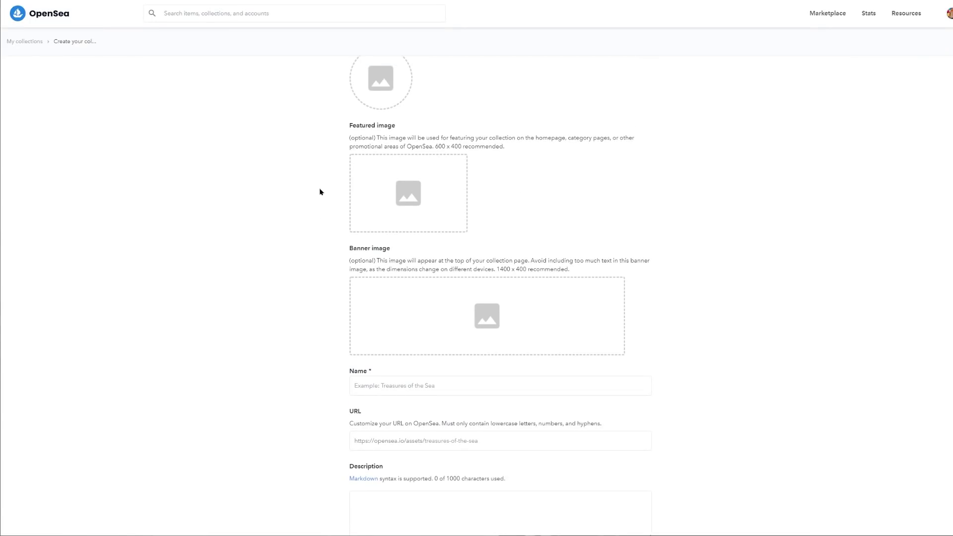
{"action": "scroll", "coordinate": [321, 194], "scroll_direction": "up", "scroll_amount": 2}
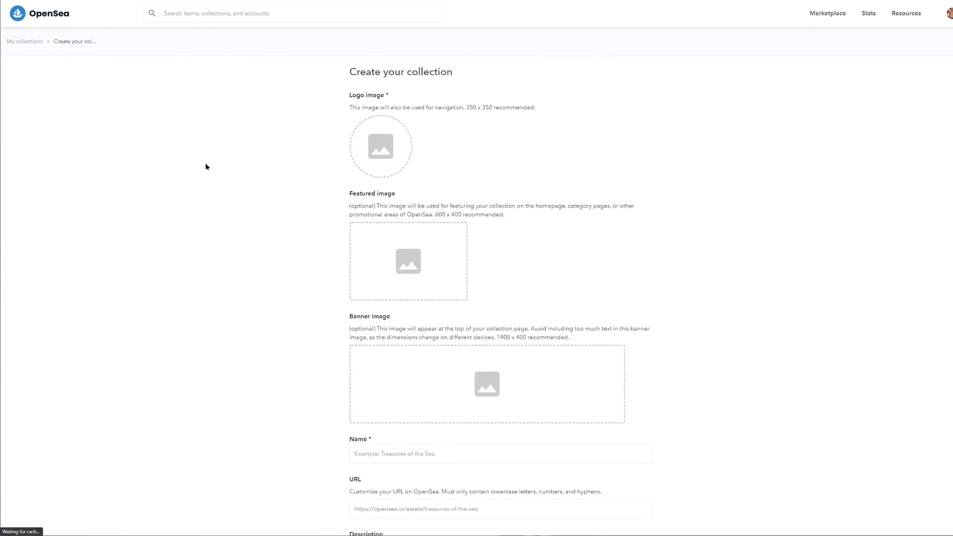
{"action": "key", "text": "alt+Left"}
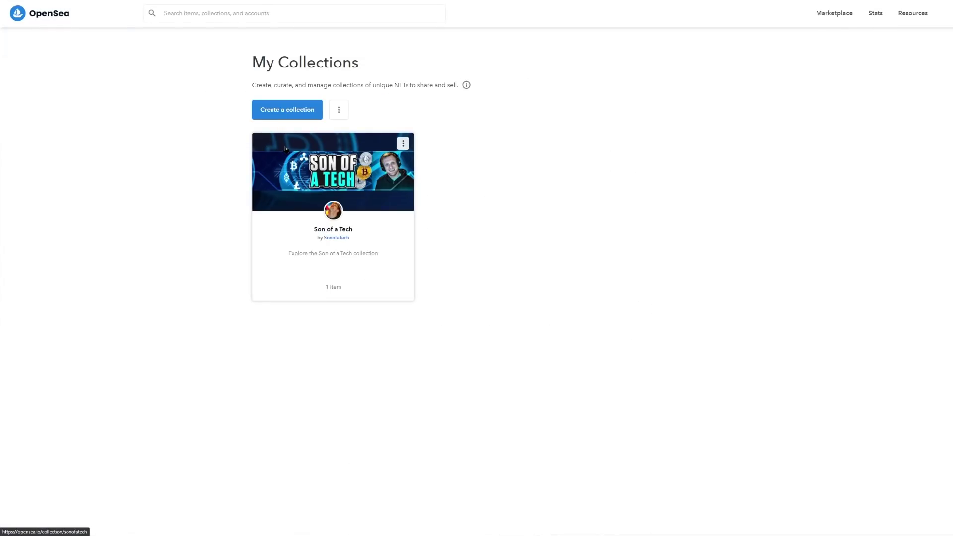
- Open the Son of a Tech collection, start adding a new item and sign the wallet's OpenSea sign-in request
{"action": "left_click", "coordinate": [343, 257]}
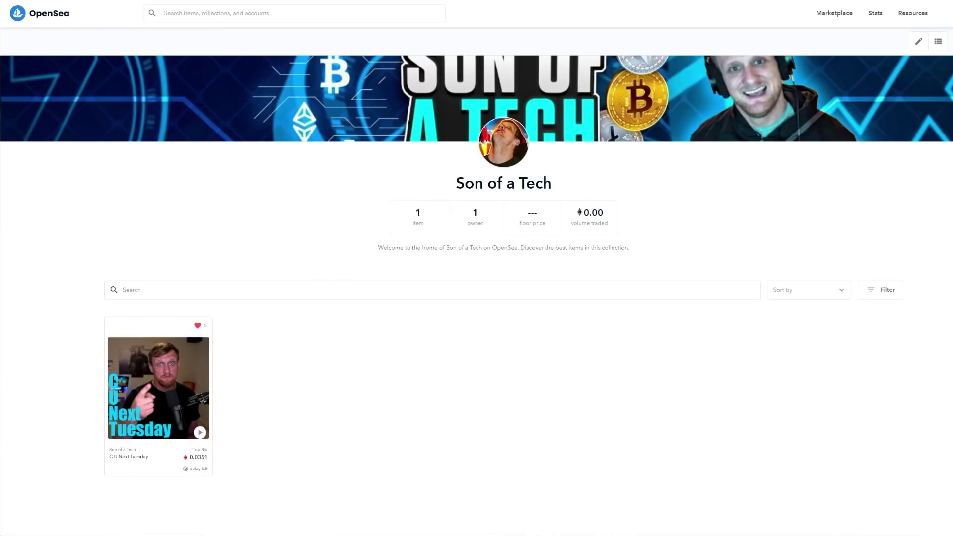
{"action": "mouse_move", "coordinate": [952, 45]}
{"action": "left_mouse_down"}
{"action": "mouse_move", "coordinate": [856, 44]}
{"action": "mouse_move", "coordinate": [952, 45]}
{"action": "left_mouse_up"}
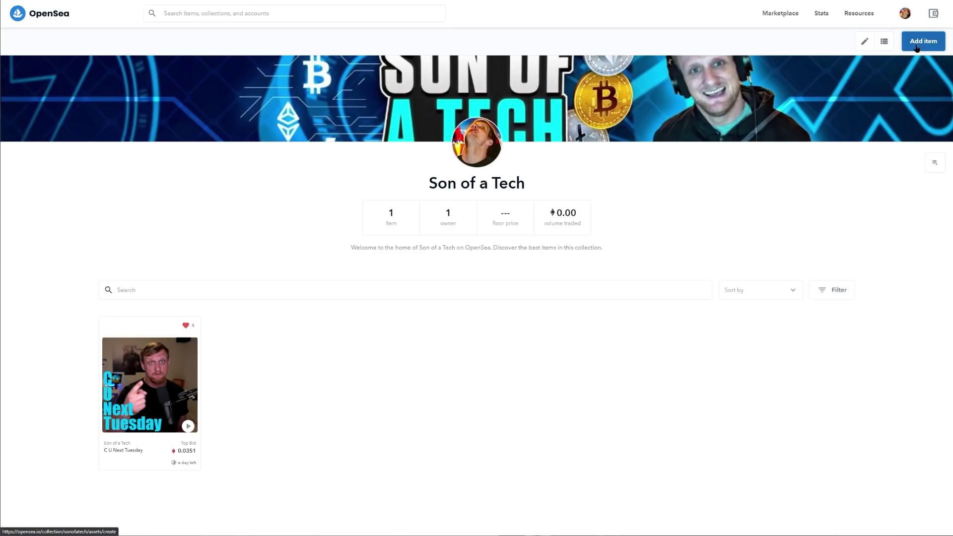
{"action": "left_click", "coordinate": [920, 43]}
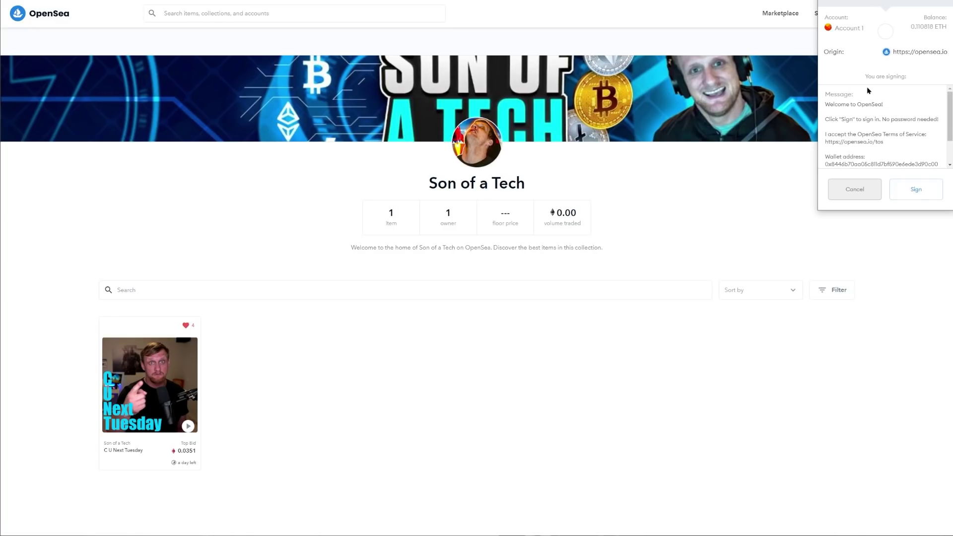
{"action": "scroll", "coordinate": [869, 108], "scroll_direction": "down", "scroll_amount": 2}
{"action": "scroll", "coordinate": [869, 109], "scroll_direction": "up", "scroll_amount": 2}
{"action": "left_click", "coordinate": [910, 198]}
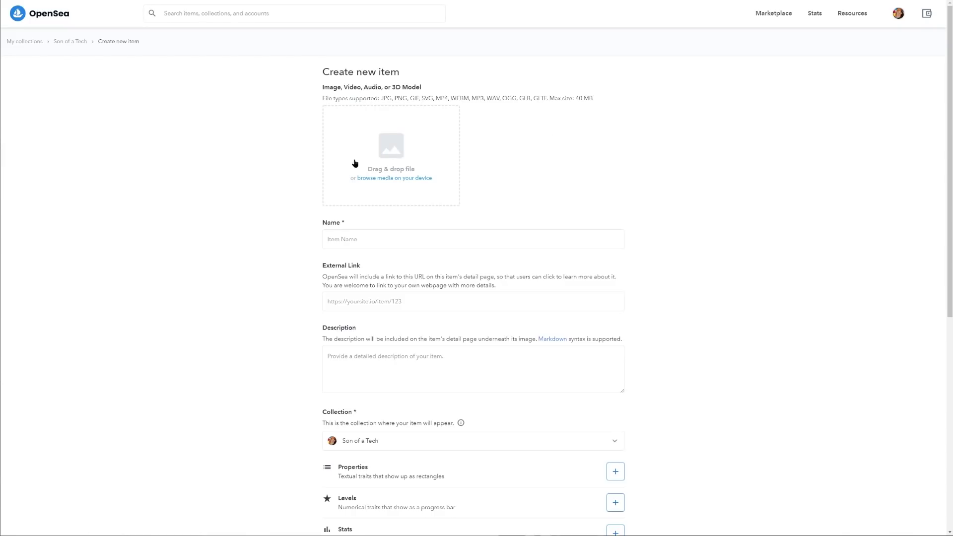
- Upload a video from the NFT folder as the new item's media file
{"action": "left_click", "coordinate": [393, 154]}
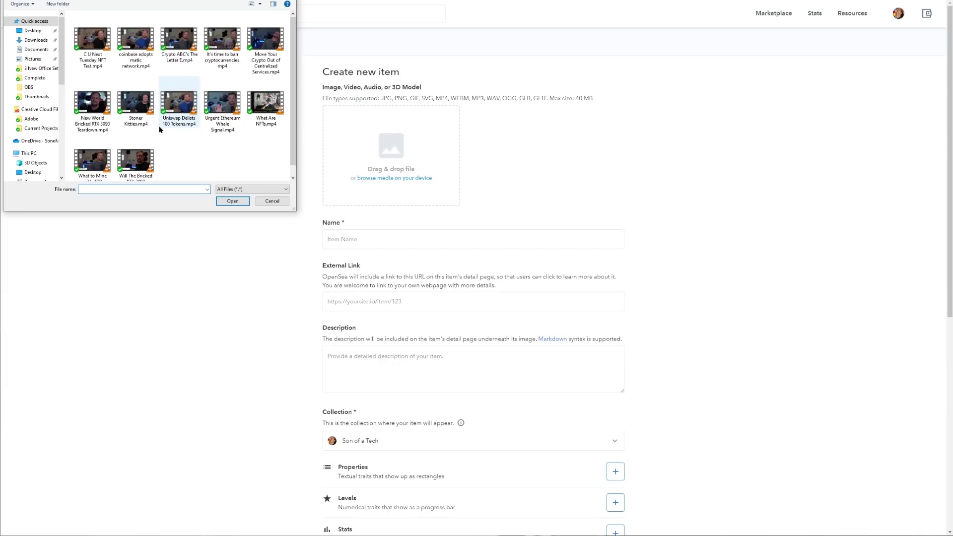
{"action": "left_click", "coordinate": [91, 0]}
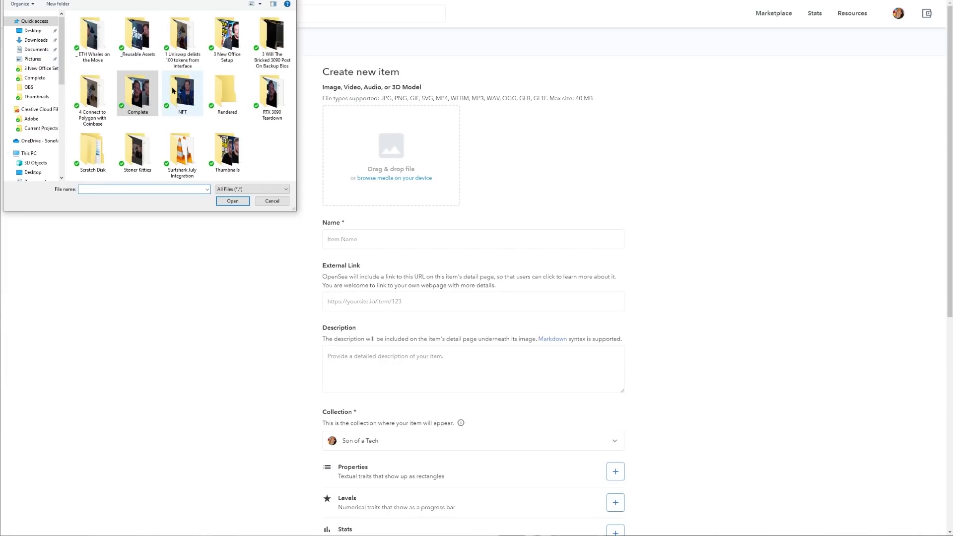
{"action": "double_click", "coordinate": [167, 104]}
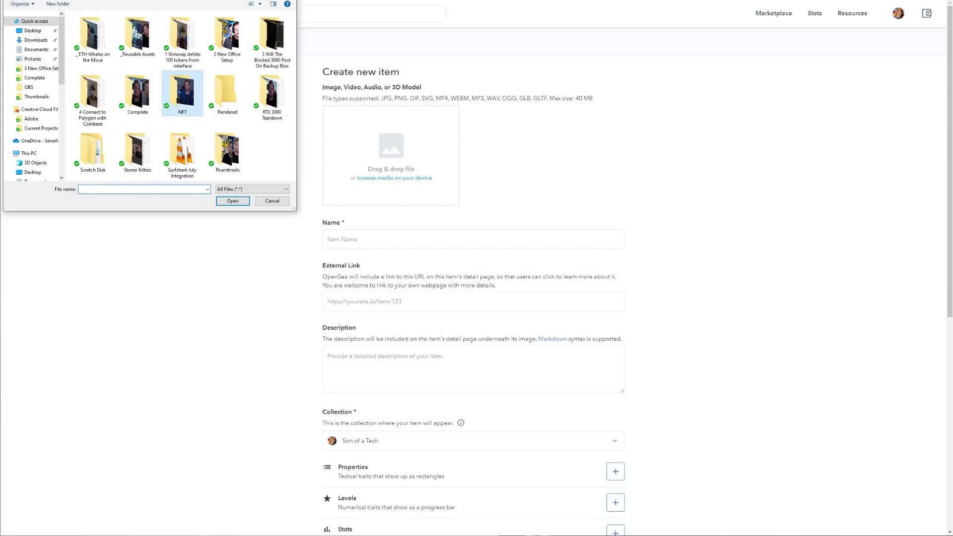
{"action": "left_click", "coordinate": [104, 70]}
{"action": "left_click", "coordinate": [237, 199]}
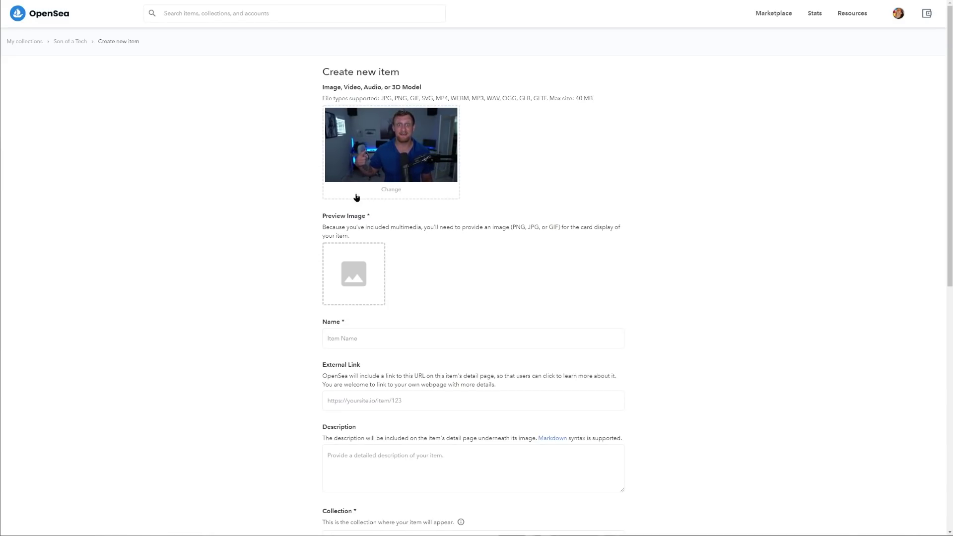
- Pause the item's video preview and play Todays Sponsor is Myself.mp4 from the NFT folder with VLC media player
{"action": "mouse_move", "coordinate": [427, 153]}
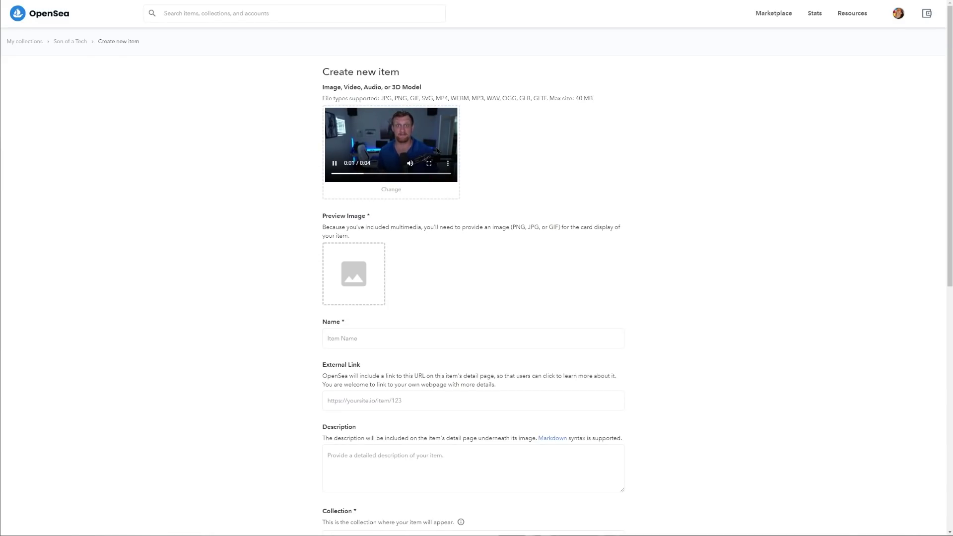
{"action": "left_click", "coordinate": [333, 164]}
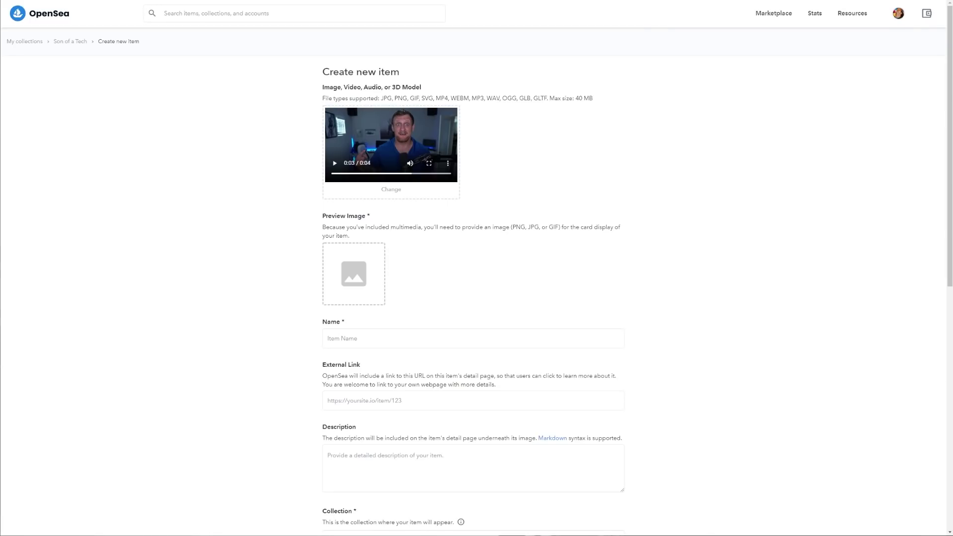
{"action": "left_click_drag", "start_coordinate": [950, 149], "coordinate": [545, 156]}
{"action": "right_click", "coordinate": [531, 211]}
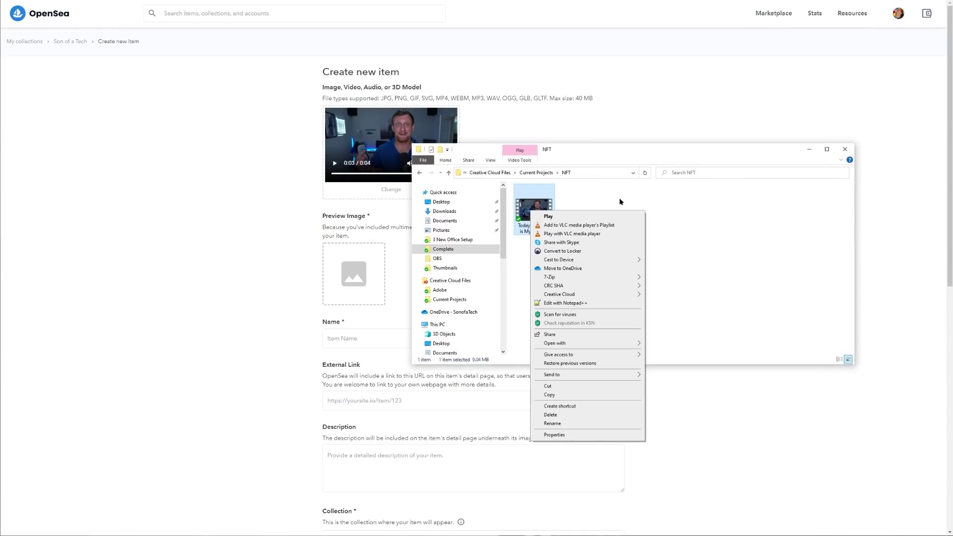
{"action": "left_click", "coordinate": [537, 209]}
{"action": "right_click", "coordinate": [536, 209]}
{"action": "left_click", "coordinate": [582, 232]}
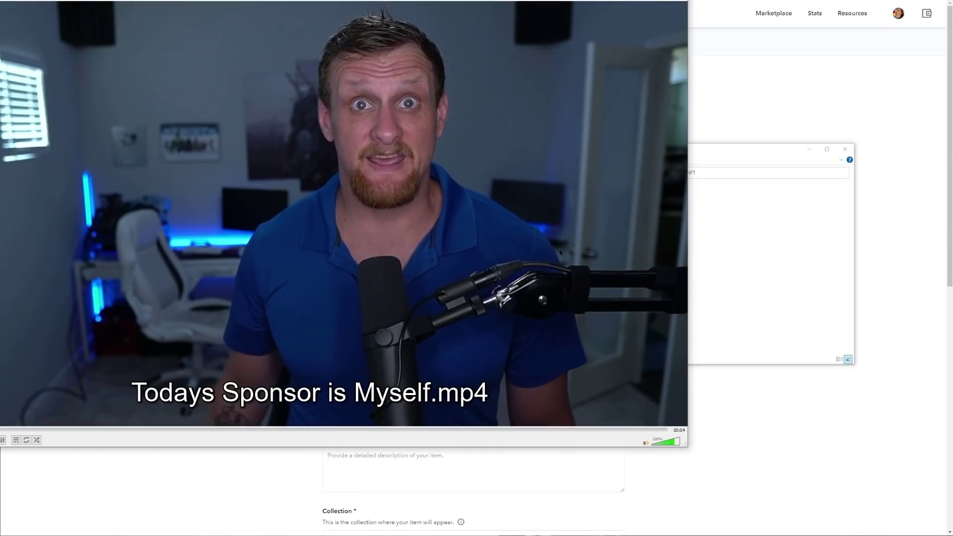
- Pause the video and move playback to the finger-pointing frame at about 2 seconds
{"action": "left_click", "coordinate": [403, 158]}
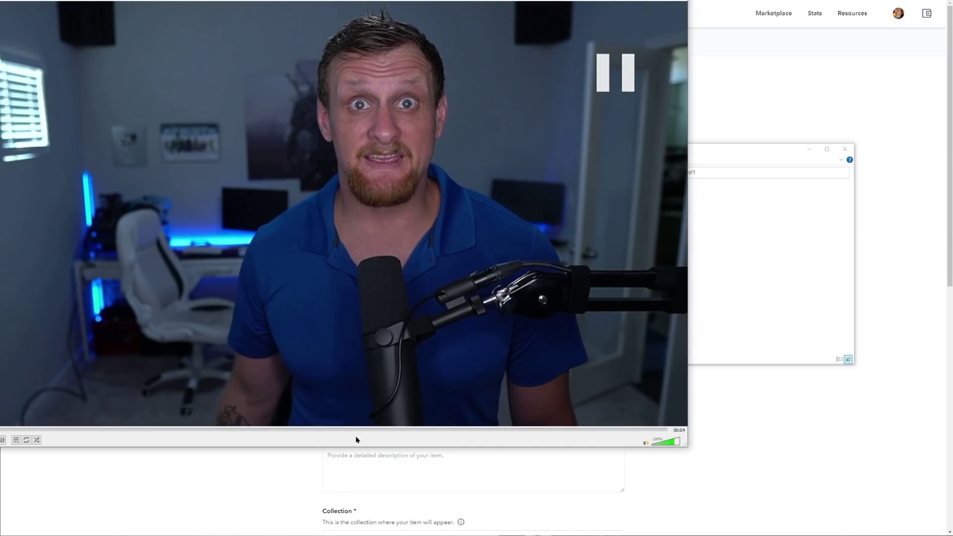
{"action": "left_click", "coordinate": [364, 430]}
{"action": "left_click_drag", "start_coordinate": [364, 430], "coordinate": [464, 431]}
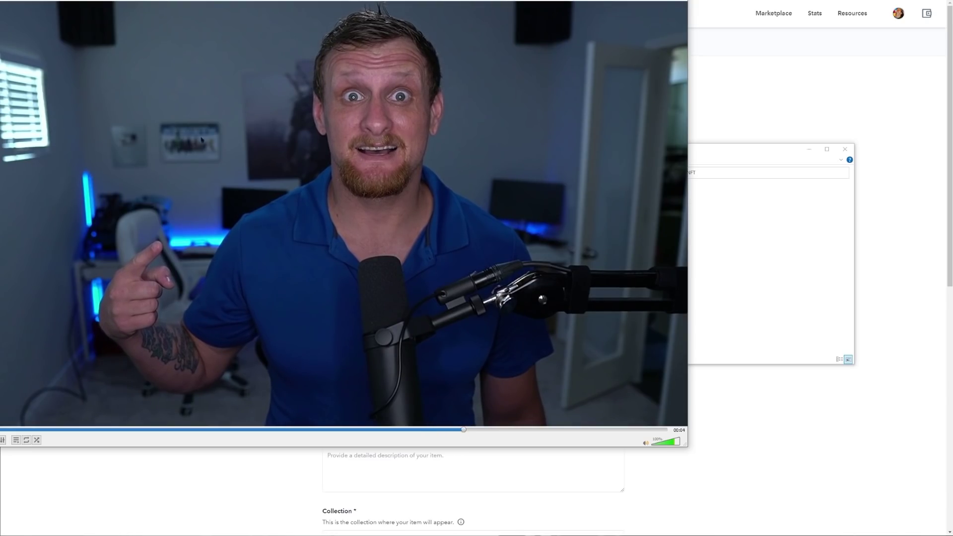
- Take a snapshot of the current video frame and close the player
{"action": "key", "text": "ctrl+h"}
{"action": "left_click", "coordinate": [156, 9]}
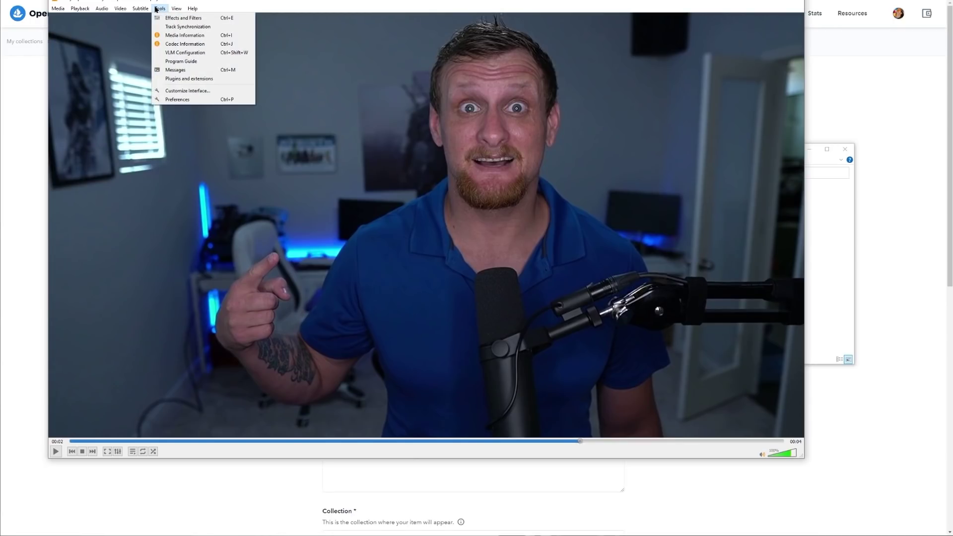
{"action": "mouse_move", "coordinate": [121, 9]}
{"action": "left_click", "coordinate": [140, 110]}
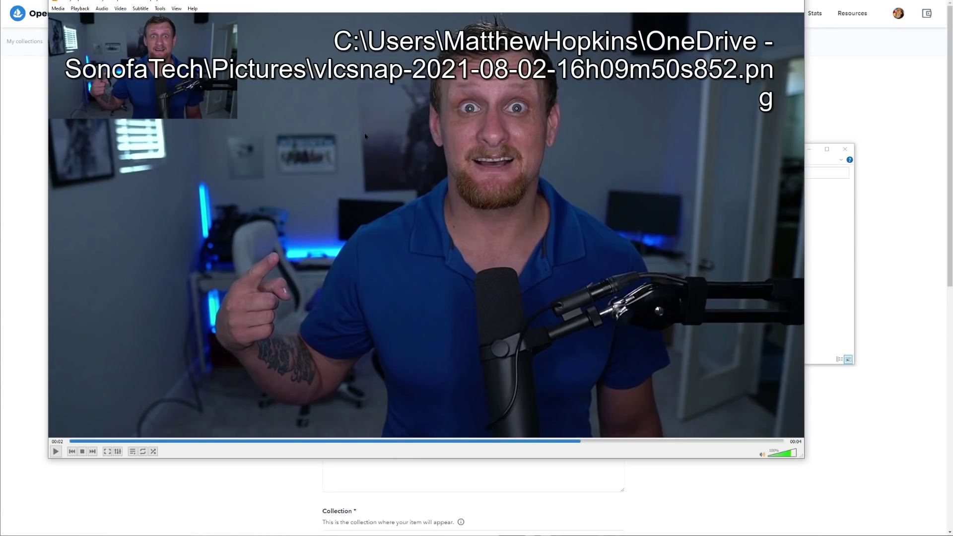
{"action": "left_click", "coordinate": [795, 2]}
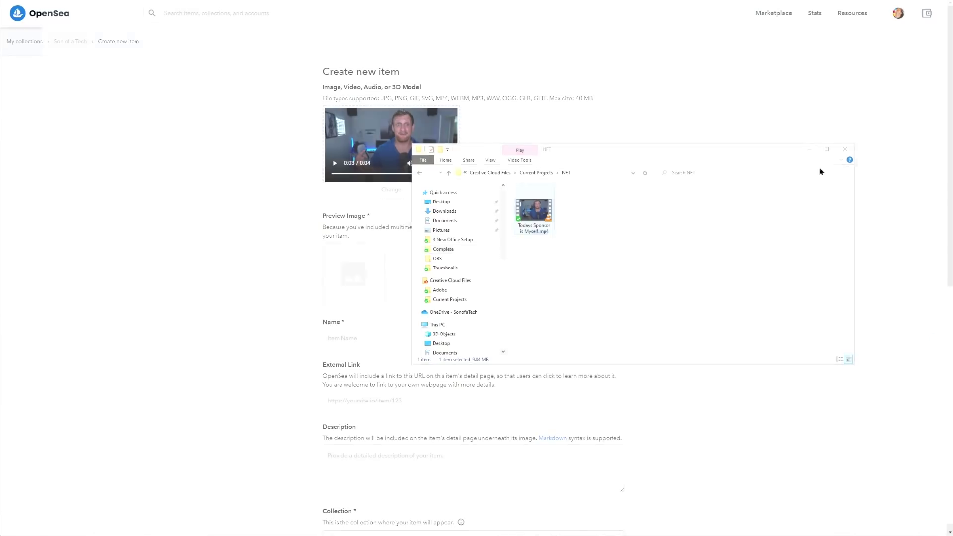
- Switch to Inkscape and set the new document's page size to 1080 × 1080 px
{"action": "left_click_drag", "start_coordinate": [814, 5], "coordinate": [512, 55]}
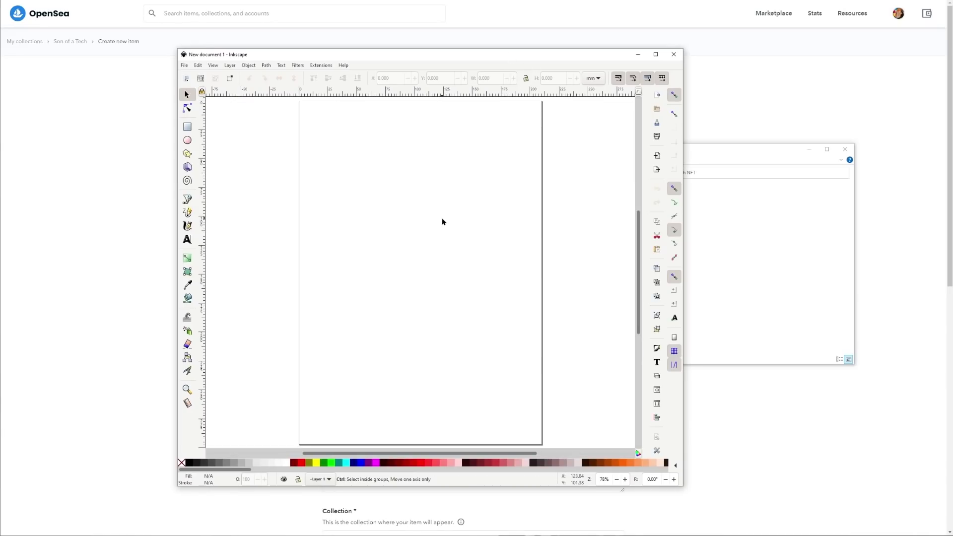
{"action": "key", "text": "ctrl+shift+d"}
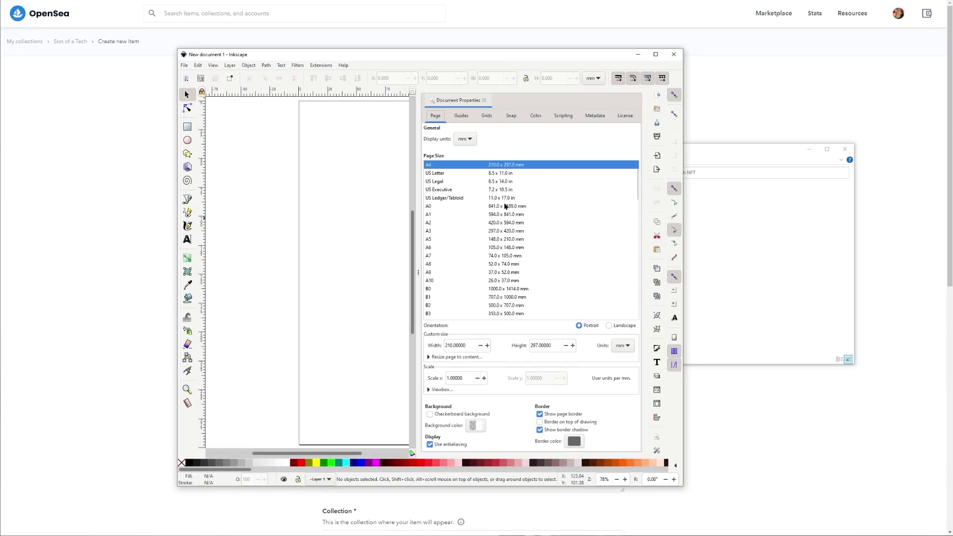
{"action": "left_click", "coordinate": [622, 345]}
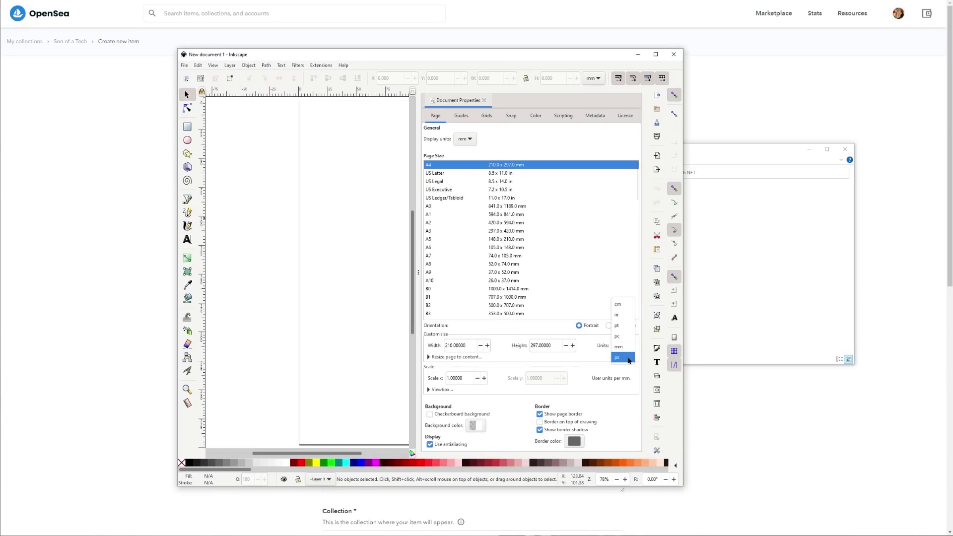
{"action": "left_click", "coordinate": [622, 320]}
{"action": "type", "text": "1080"}
{"action": "key", "text": "Tab"}
{"action": "type", "text": "180"}
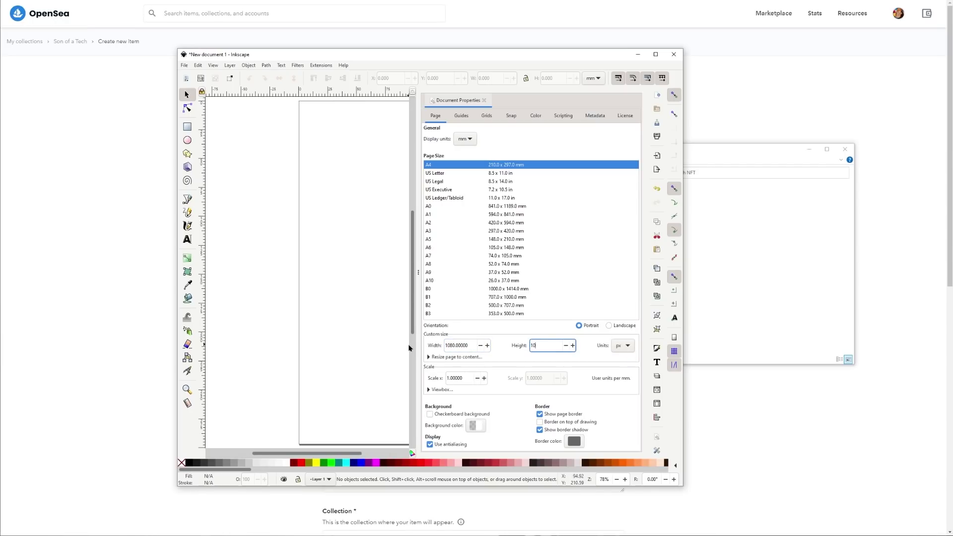
{"action": "key", "text": "Return"}
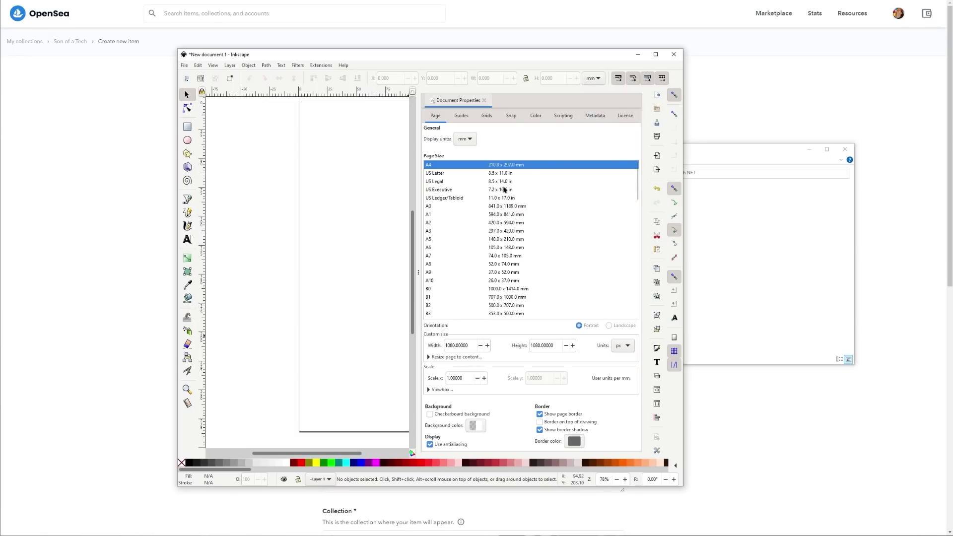
{"action": "scroll", "coordinate": [368, 274], "scroll_direction": "down", "scroll_amount": 4}
{"action": "left_click_drag", "start_coordinate": [373, 272], "coordinate": [268, 259]}
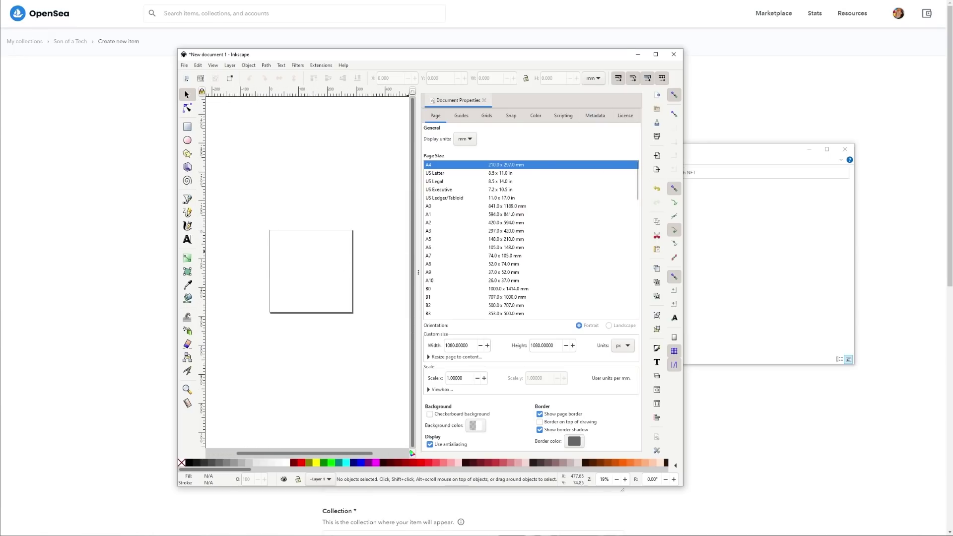
- Import the new video snapshot from Pictures as an embedded image and position it to cover the square page
{"action": "key", "text": "alt+Tab"}
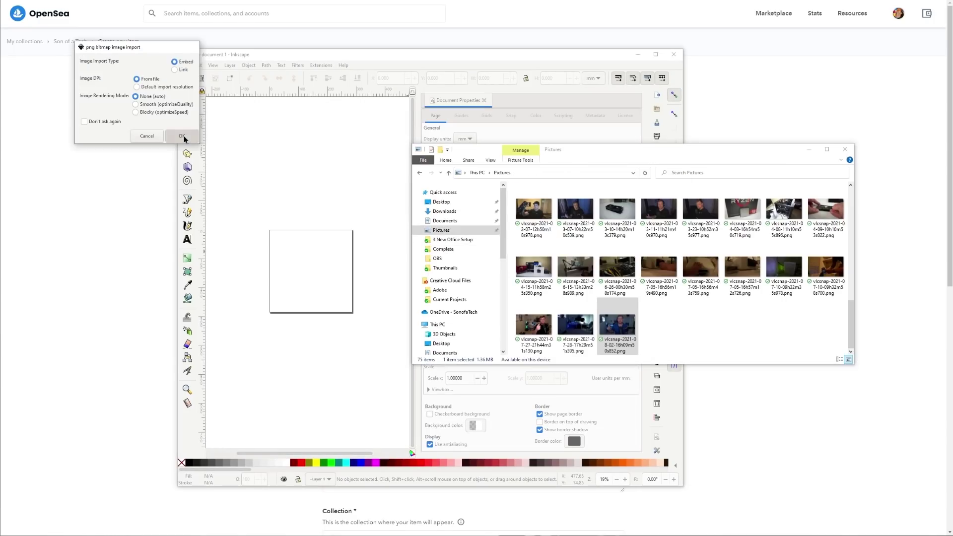
{"action": "key", "text": "Return"}
{"action": "left_click_drag", "start_coordinate": [323, 277], "coordinate": [364, 255]}
- Export the page area as a PNG image named bitmap.png to the Desktop
{"action": "left_click", "coordinate": [183, 67]}
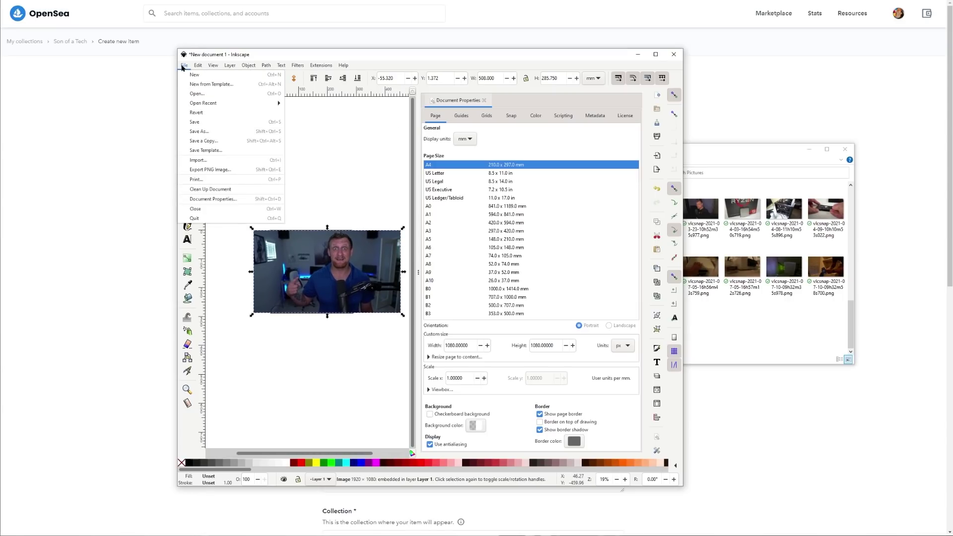
{"action": "left_click", "coordinate": [207, 170]}
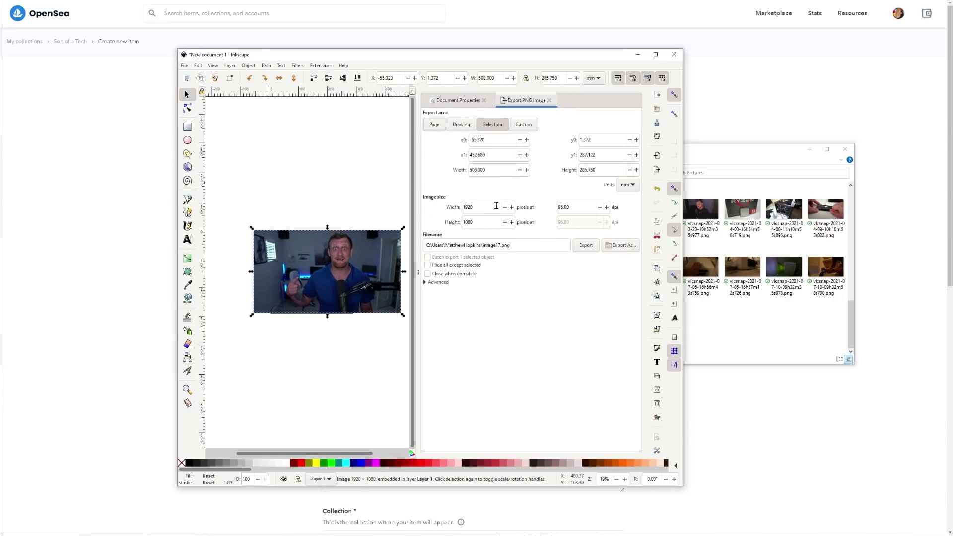
{"action": "left_click", "coordinate": [434, 125]}
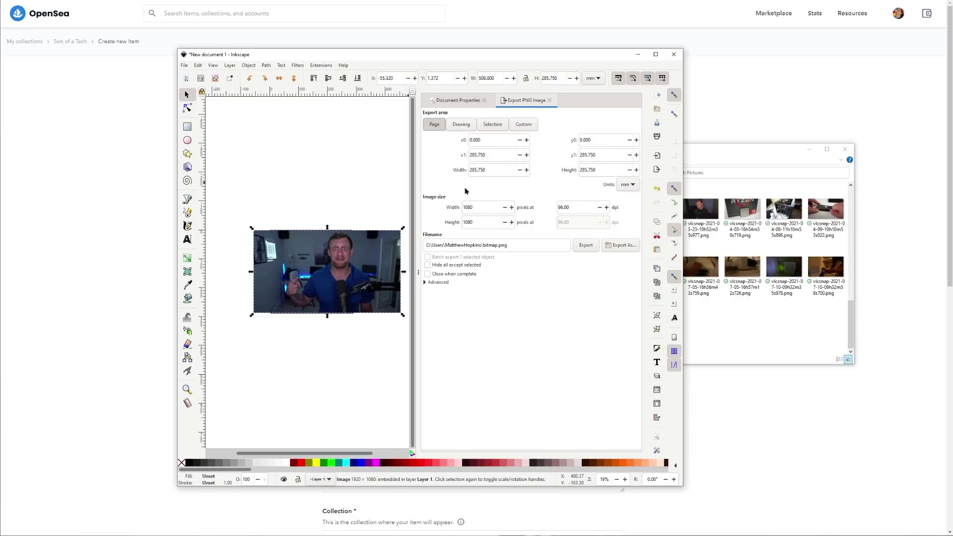
{"action": "left_click", "coordinate": [620, 245]}
{"action": "left_click", "coordinate": [200, 117]}
{"action": "left_click", "coordinate": [380, 207]}
{"action": "left_click", "coordinate": [470, 305]}
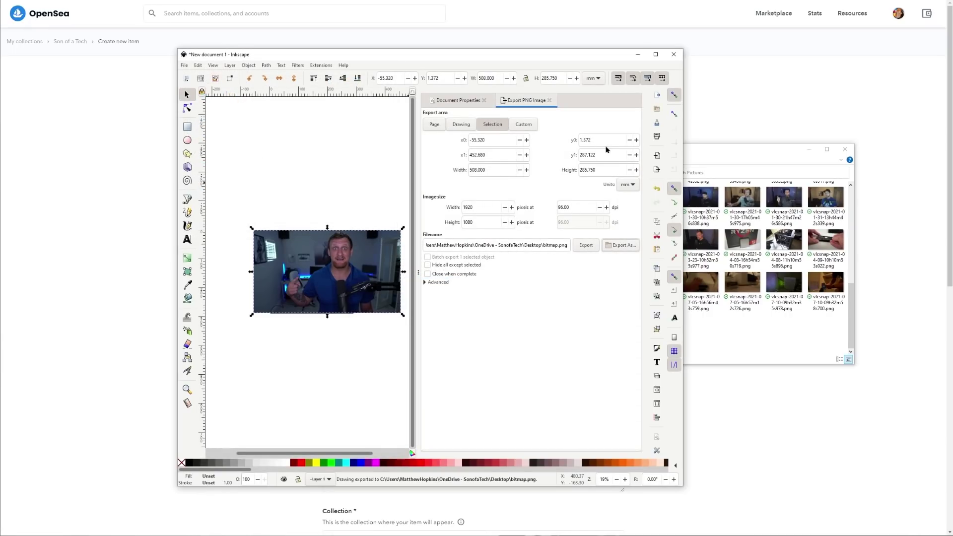
- Return to OpenSea and upload the exported bitmap.png from the Desktop as the item's preview image
{"action": "left_click", "coordinate": [637, 55]}
{"action": "left_click", "coordinate": [298, 289]}
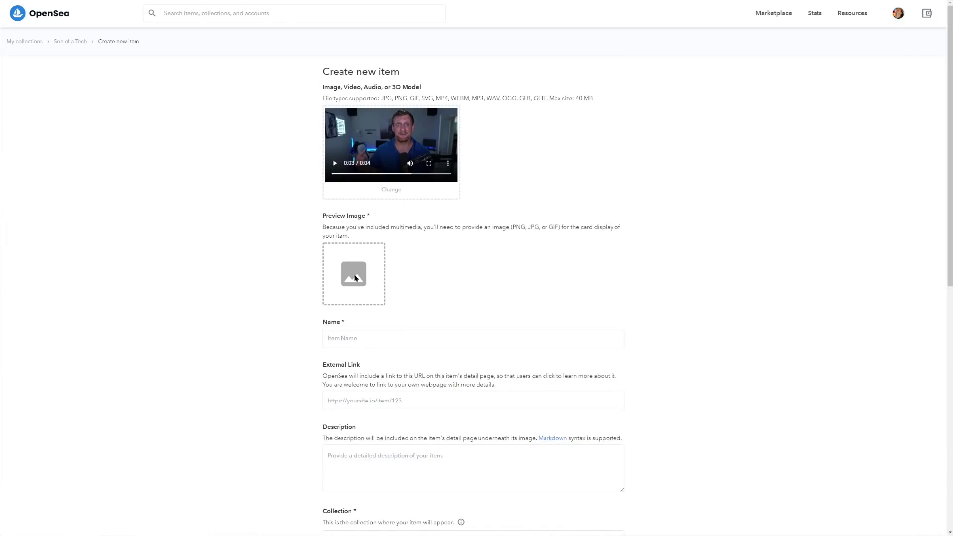
{"action": "left_click", "coordinate": [32, 31]}
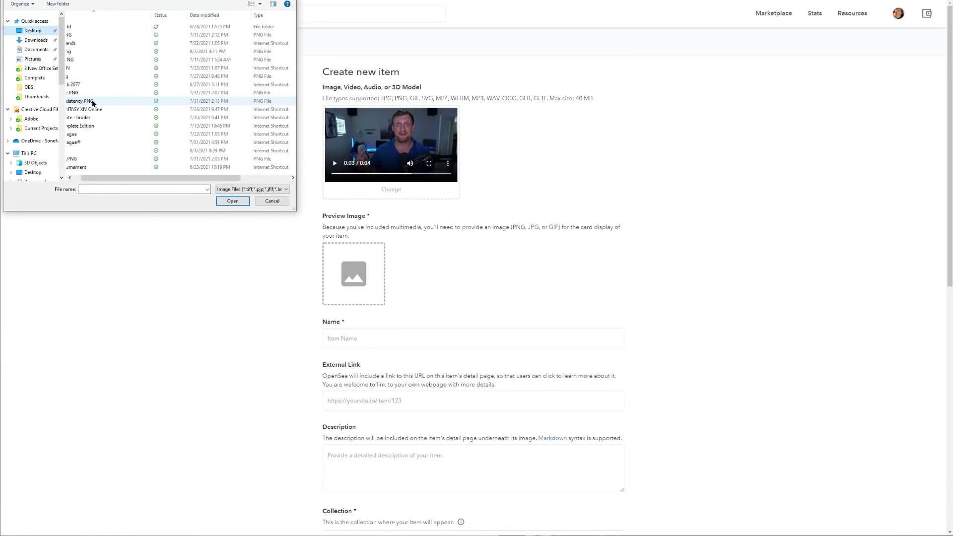
{"action": "double_click", "coordinate": [96, 102]}
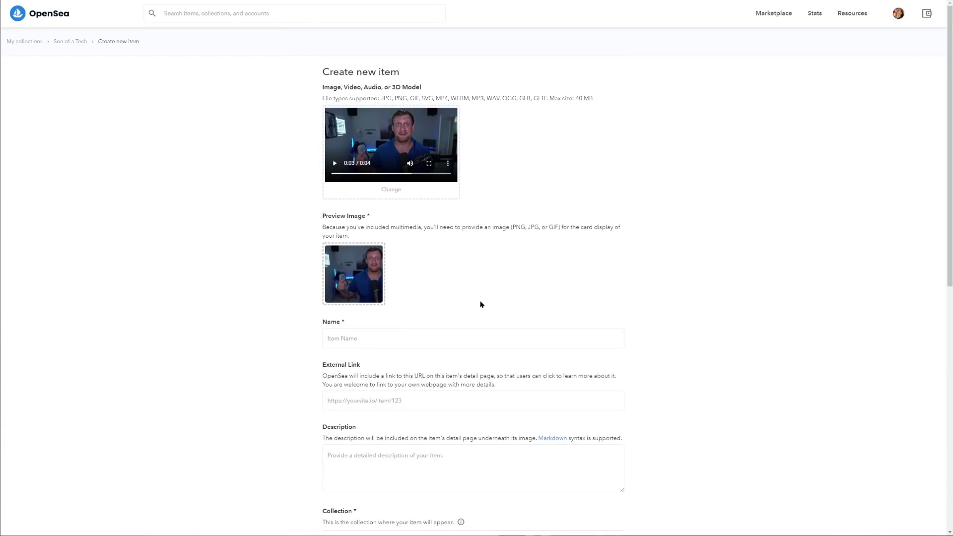
- Name the item "Today's Sponsor Is Myself"
{"action": "scroll", "coordinate": [461, 276], "scroll_direction": "down", "scroll_amount": 2}
{"action": "left_click", "coordinate": [382, 222]}
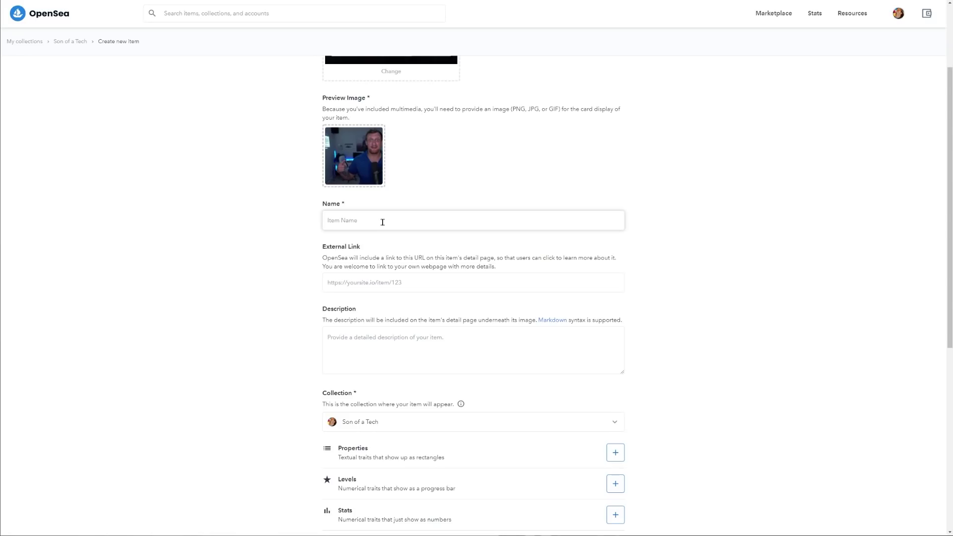
{"action": "type", "text": "Today's Sponsor Is Myself"}
- Leave the external link empty and enter "SOAT Sponsor Spot NFT" as the item's description
{"action": "left_click", "coordinate": [395, 282]}
{"action": "scroll", "coordinate": [292, 276], "scroll_direction": "down", "scroll_amount": 2}
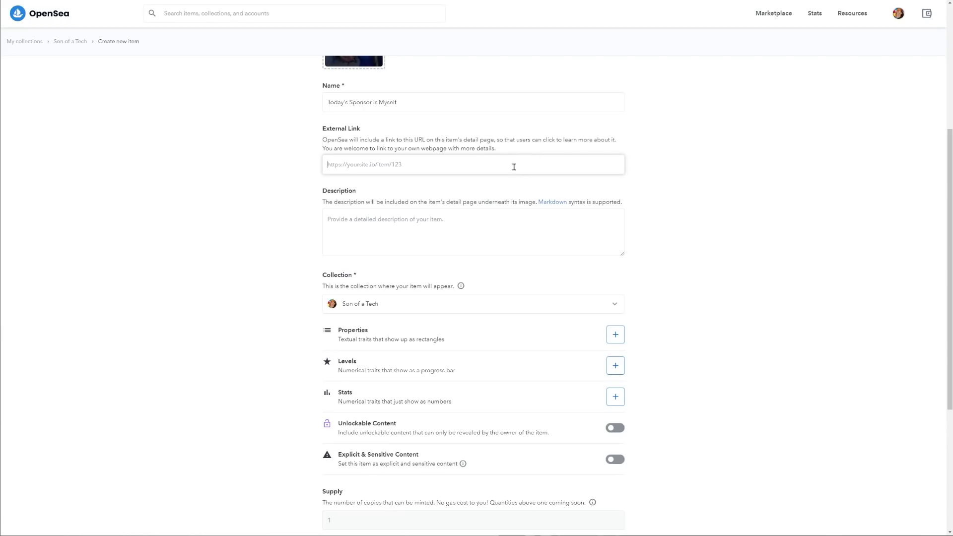
{"action": "left_click", "coordinate": [417, 164]}
{"action": "left_click", "coordinate": [385, 219]}
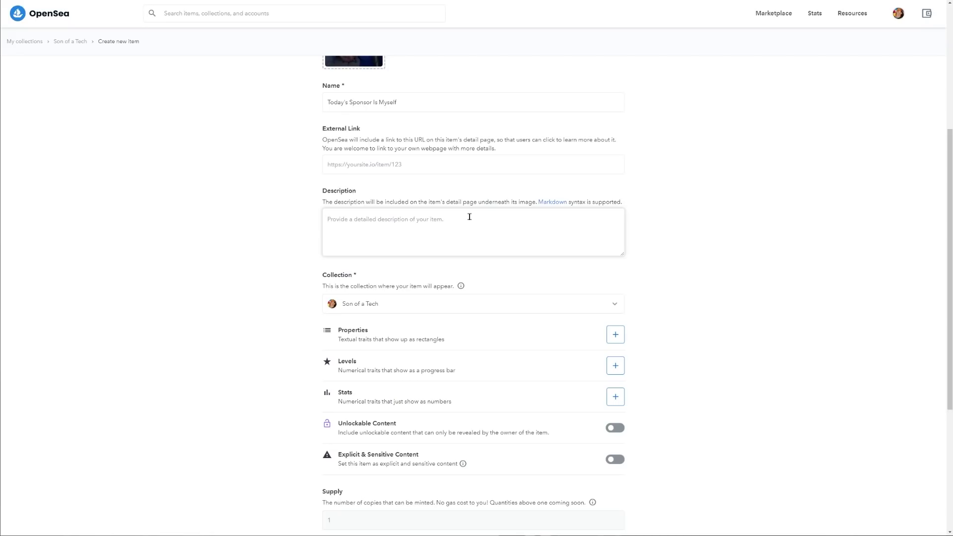
{"action": "type", "text": "SO"}
{"action": "scroll", "coordinate": [451, 213], "scroll_direction": "down", "scroll_amount": 3}
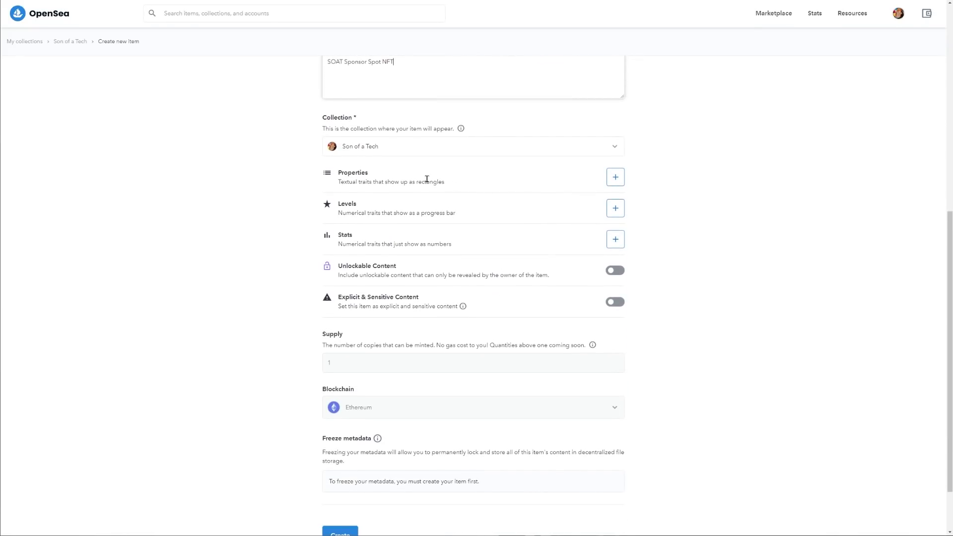
- View the collections available for the item and keep Son of a Tech selected
{"action": "scroll", "coordinate": [426, 179], "scroll_direction": "up", "scroll_amount": 2}
{"action": "scroll", "coordinate": [415, 191], "scroll_direction": "down", "scroll_amount": 3}
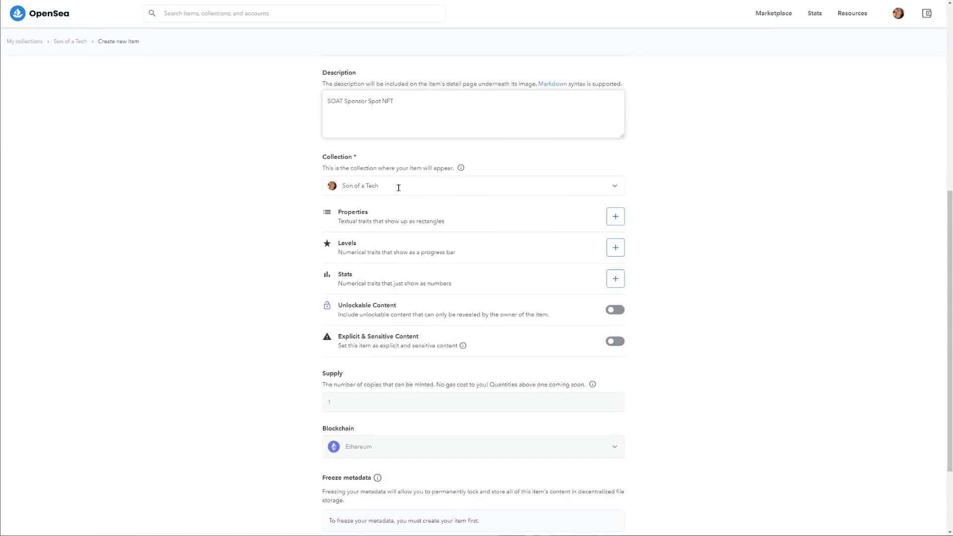
{"action": "left_click", "coordinate": [614, 108]}
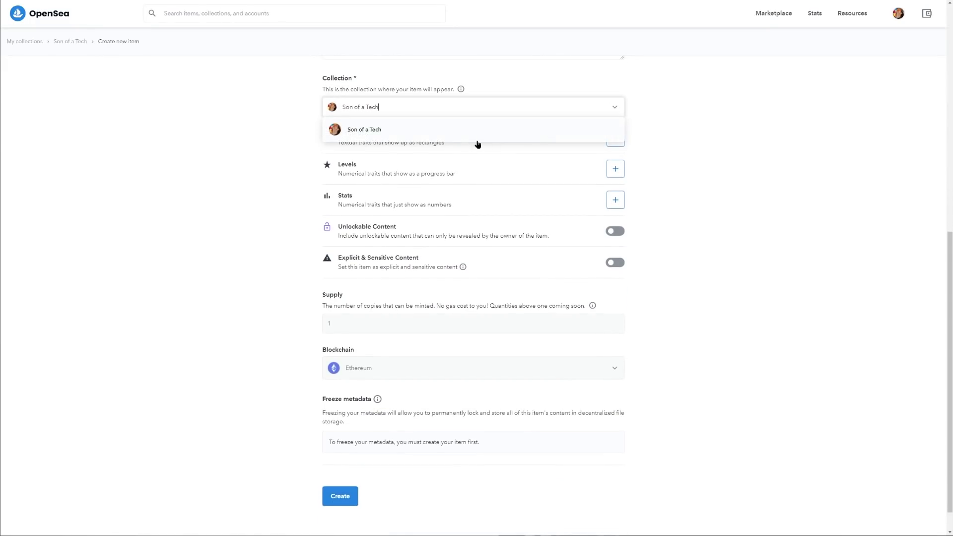
{"action": "left_click", "coordinate": [614, 109]}
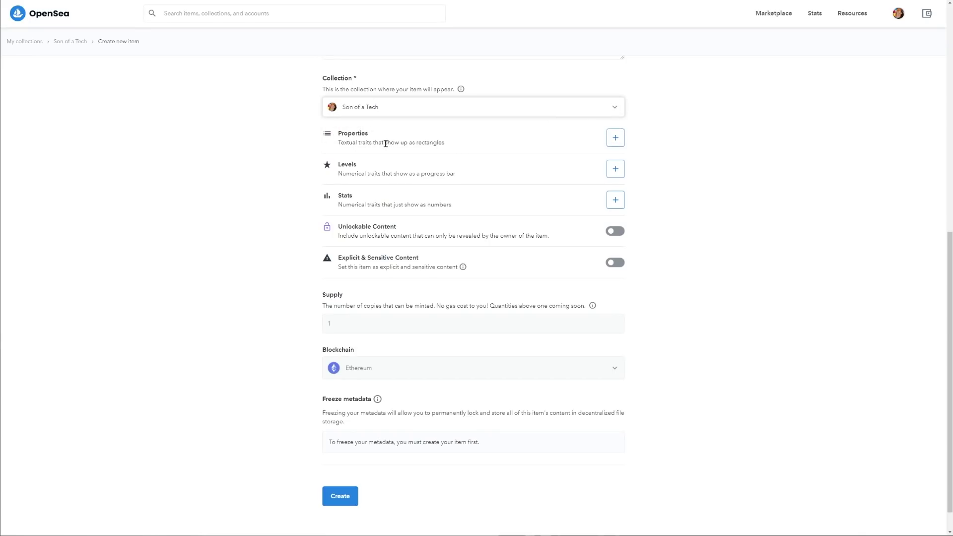
- View the options for adding properties and levels to the item without adding any
{"action": "left_click", "coordinate": [613, 140]}
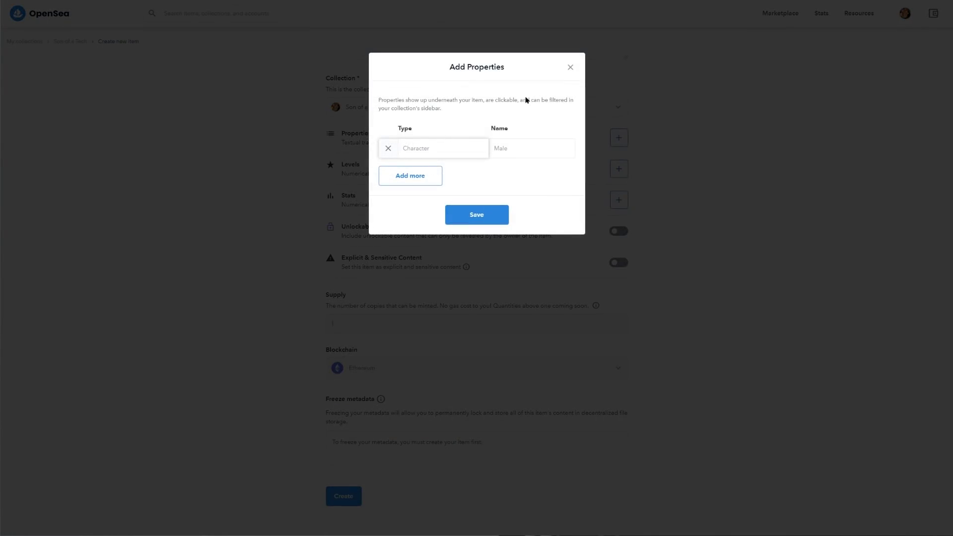
{"action": "left_click", "coordinate": [570, 68]}
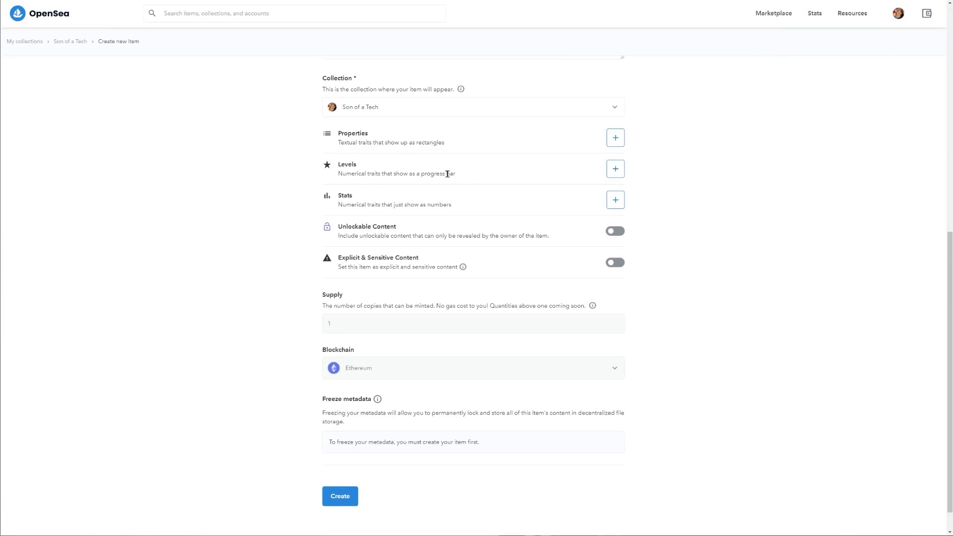
{"action": "left_click", "coordinate": [615, 169]}
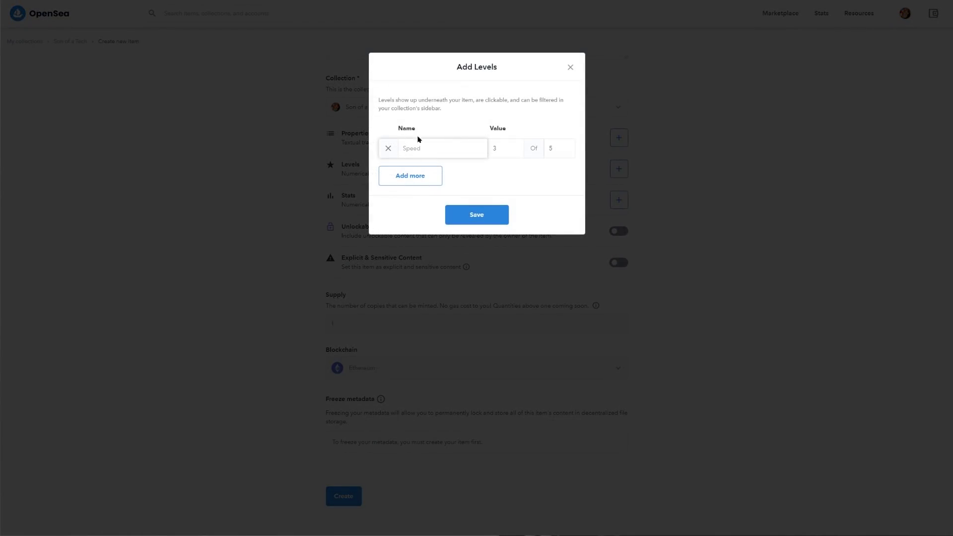
{"action": "left_click", "coordinate": [570, 67]}
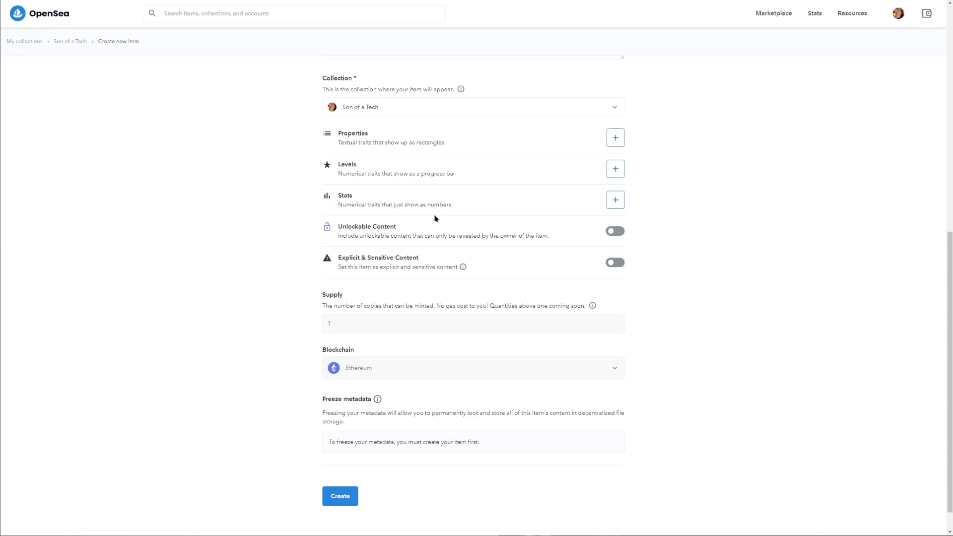
{"action": "scroll", "coordinate": [435, 218], "scroll_direction": "down", "scroll_amount": 1}
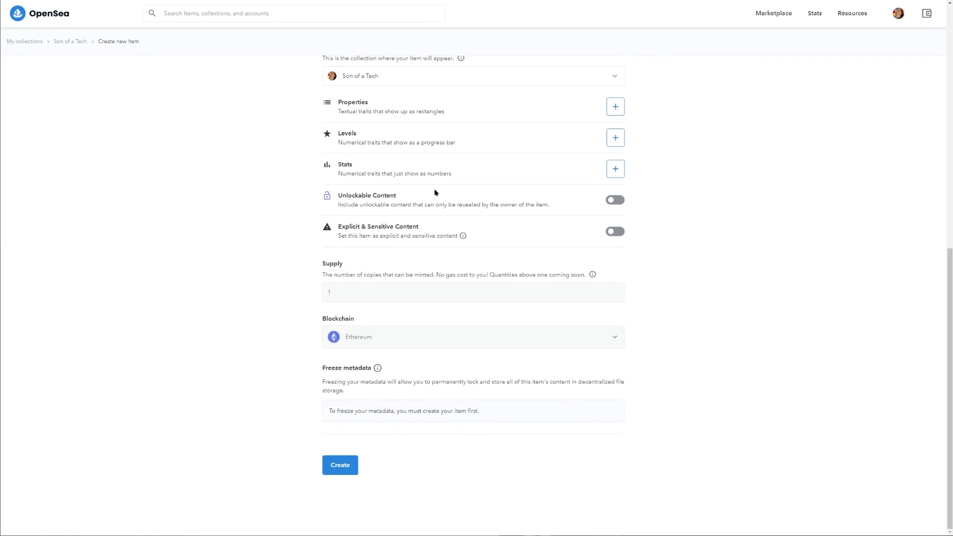
- View the item's trait and unlockable content options without adding any, leaving unlockable content switched off
{"action": "left_click", "coordinate": [615, 107]}
{"action": "key", "text": "Escape"}
{"action": "left_click", "coordinate": [615, 200]}
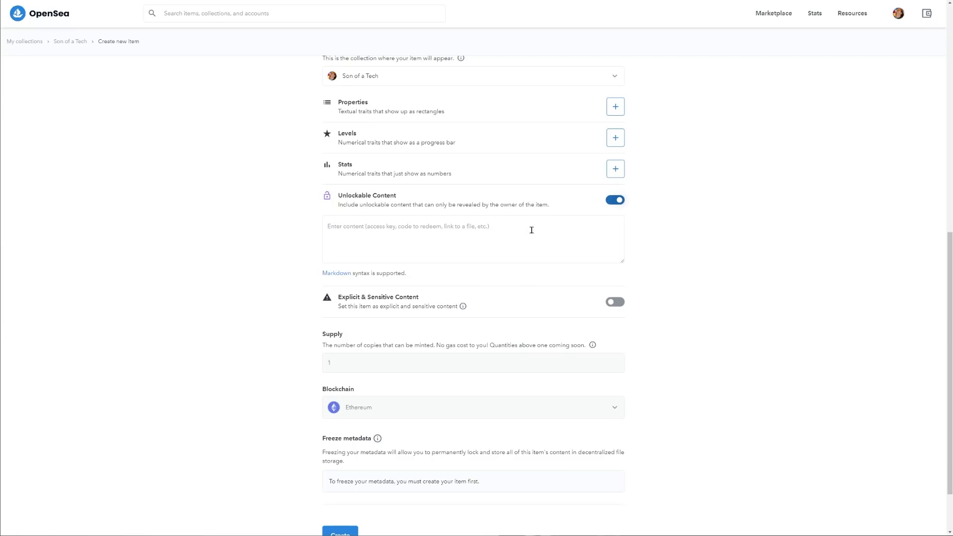
{"action": "left_click", "coordinate": [614, 200]}
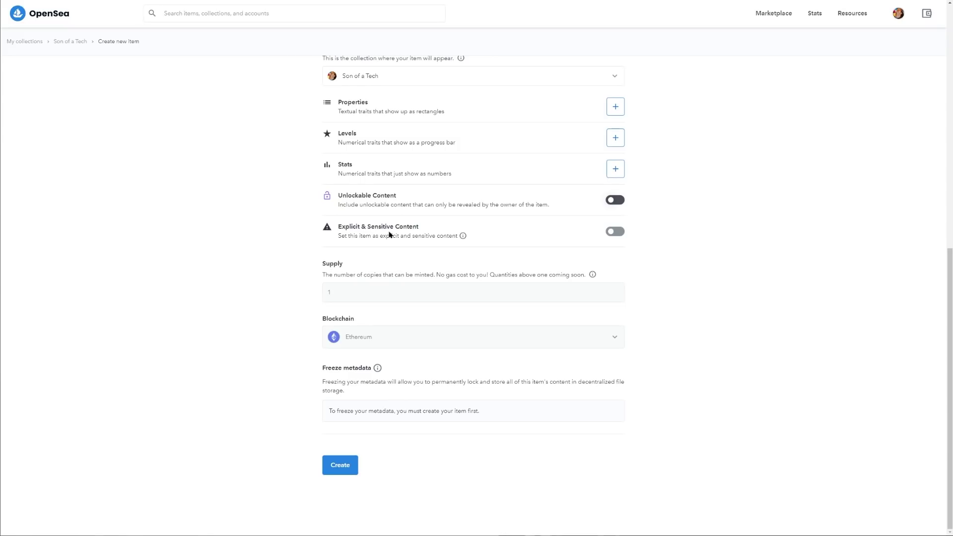
{"action": "left_click_drag", "start_coordinate": [513, 275], "coordinate": [455, 274]}
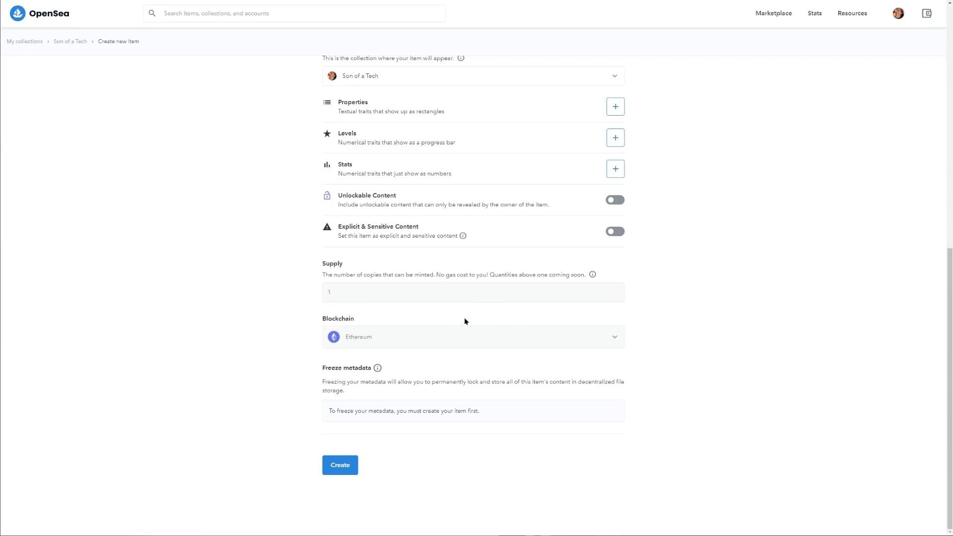
- Read the help article on freezing metadata, covering what gets locked, the cost, the procedure and how to confirm it
{"action": "mouse_move", "coordinate": [380, 370]}
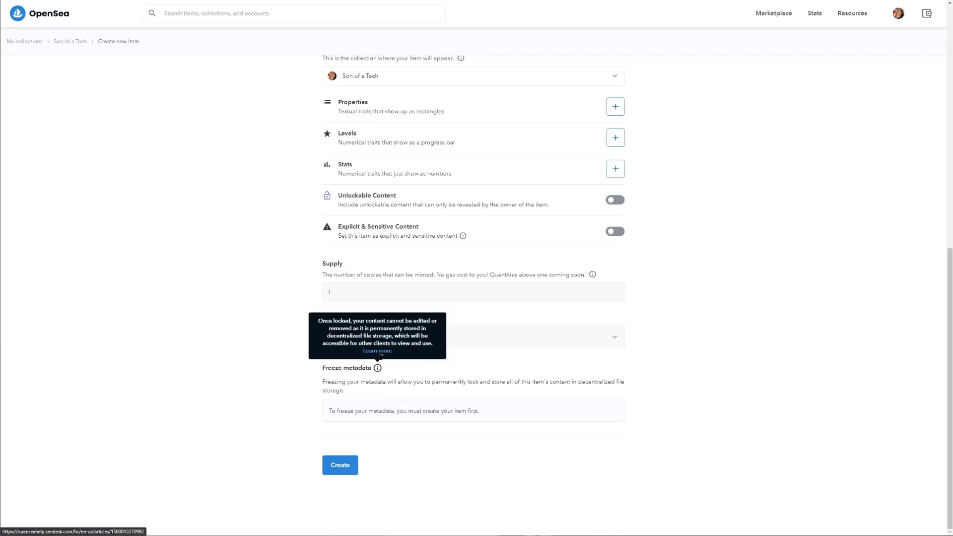
{"action": "right_click", "coordinate": [377, 351]}
{"action": "left_click", "coordinate": [412, 357]}
{"action": "key", "text": "ctrl+Tab"}
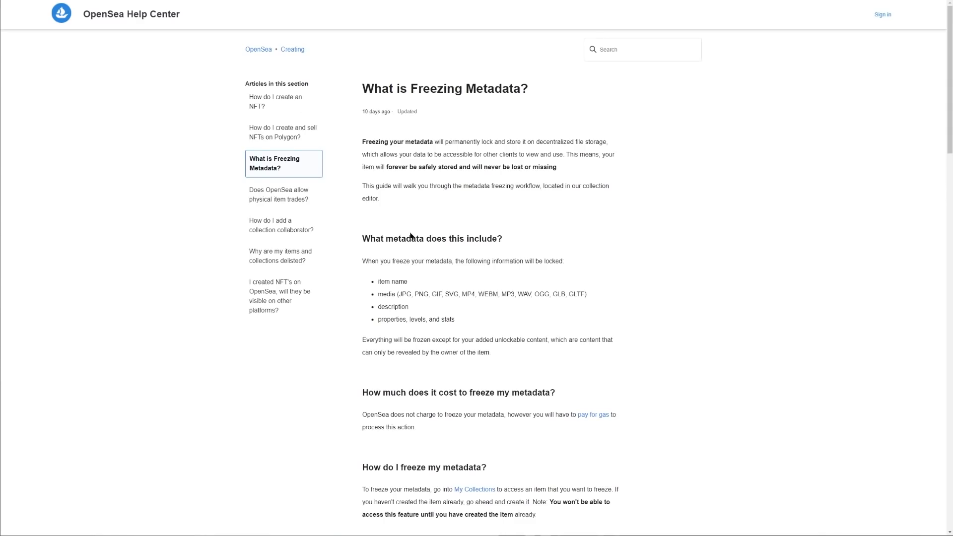
{"action": "scroll", "coordinate": [422, 230], "scroll_direction": "down", "scroll_amount": 6}
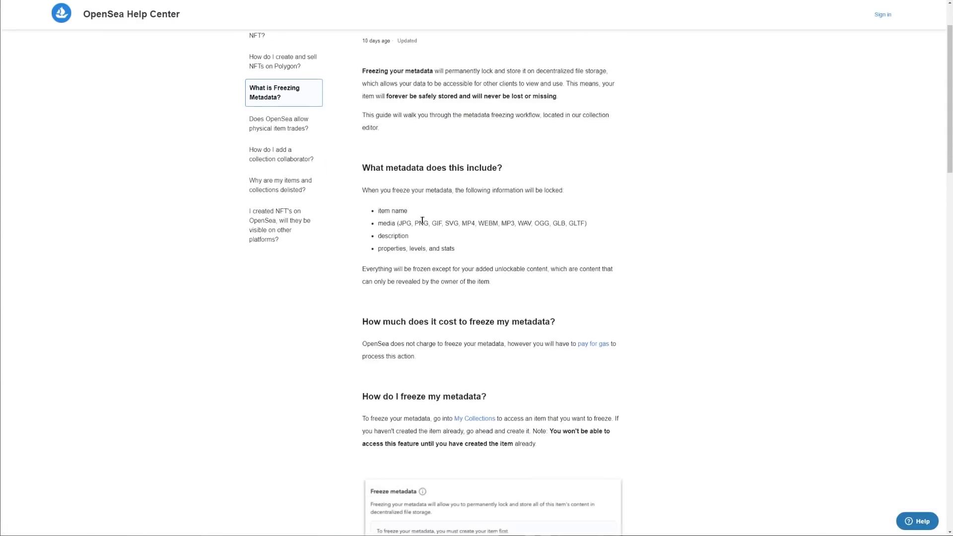
{"action": "scroll", "coordinate": [431, 221], "scroll_direction": "down", "scroll_amount": 12}
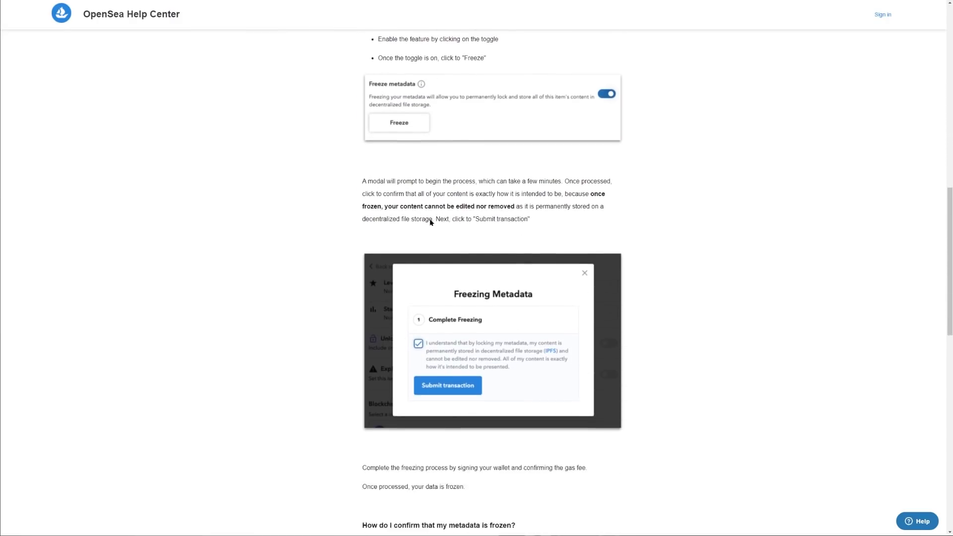
{"action": "scroll", "coordinate": [430, 222], "scroll_direction": "down", "scroll_amount": 8}
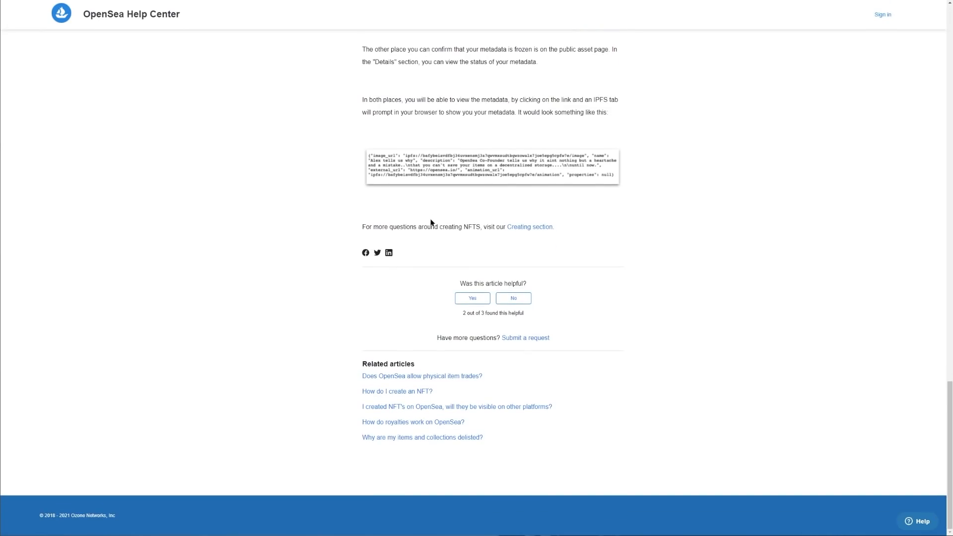
{"action": "scroll", "coordinate": [431, 223], "scroll_direction": "up", "scroll_amount": 2}
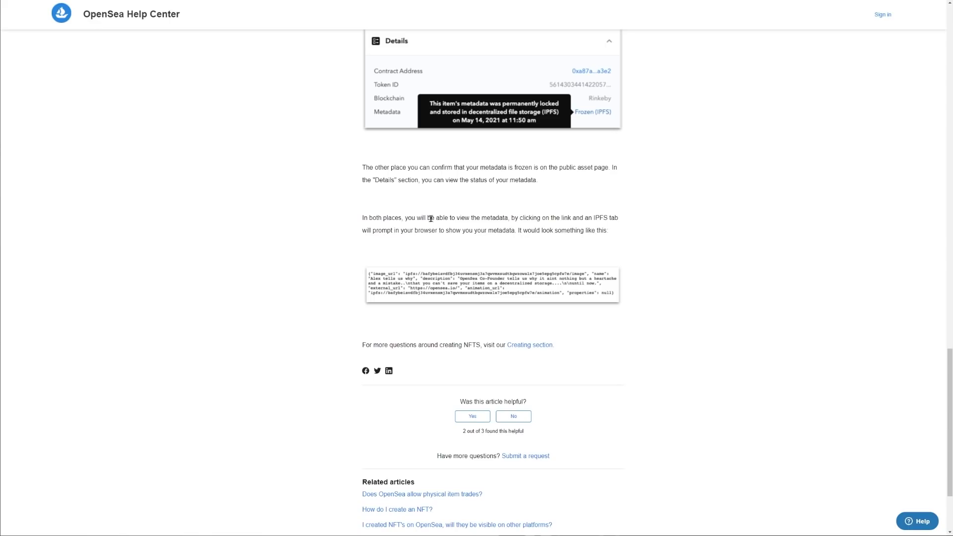
{"action": "scroll", "coordinate": [430, 218], "scroll_direction": "up", "scroll_amount": 3}
{"action": "scroll", "coordinate": [431, 220], "scroll_direction": "up", "scroll_amount": 4}
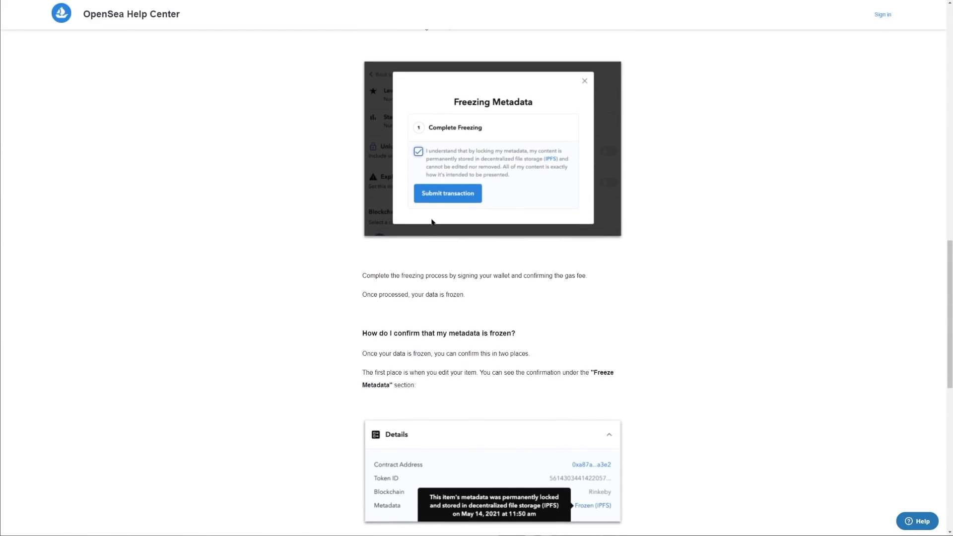
{"action": "scroll", "coordinate": [431, 221], "scroll_direction": "up", "scroll_amount": 15}
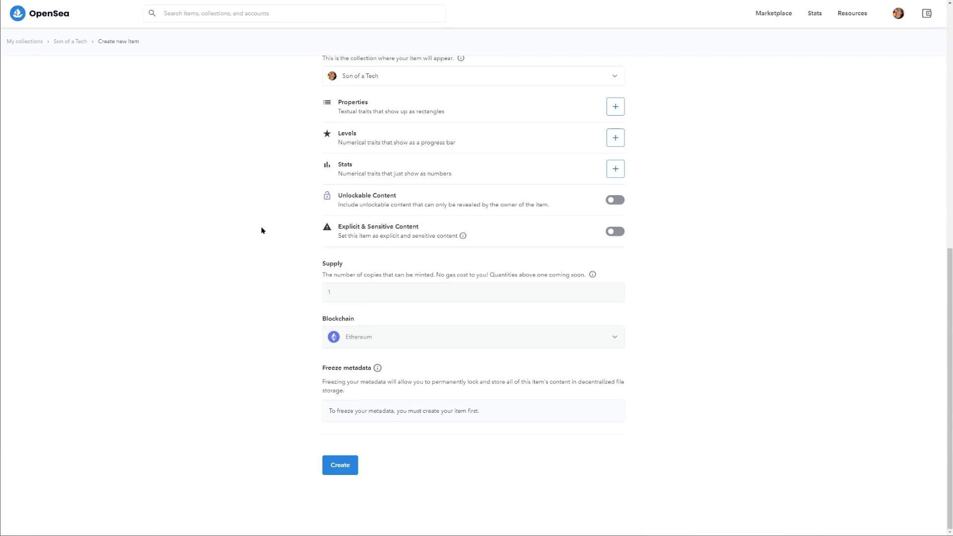
- Create the item with the entered details and visit its page
{"action": "left_click", "coordinate": [337, 469]}
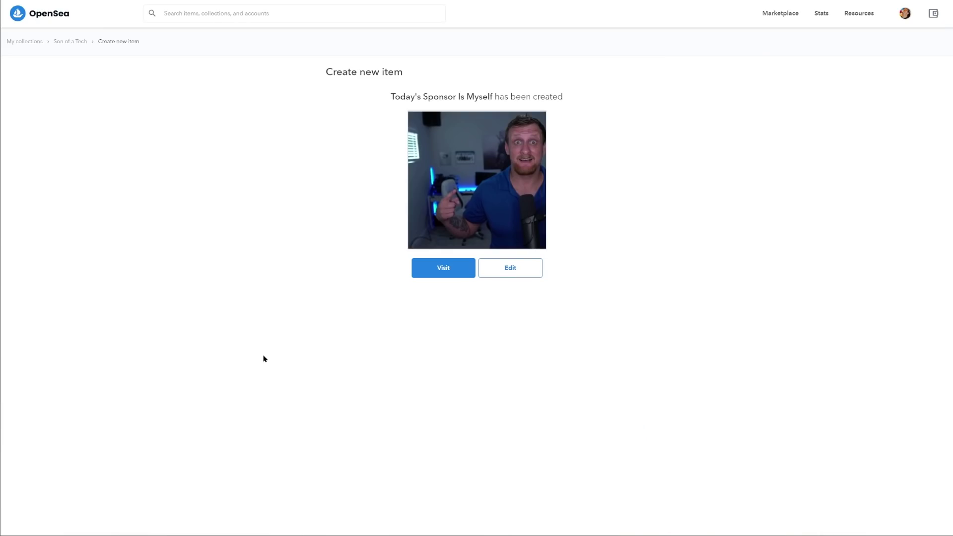
{"action": "left_click", "coordinate": [443, 274]}
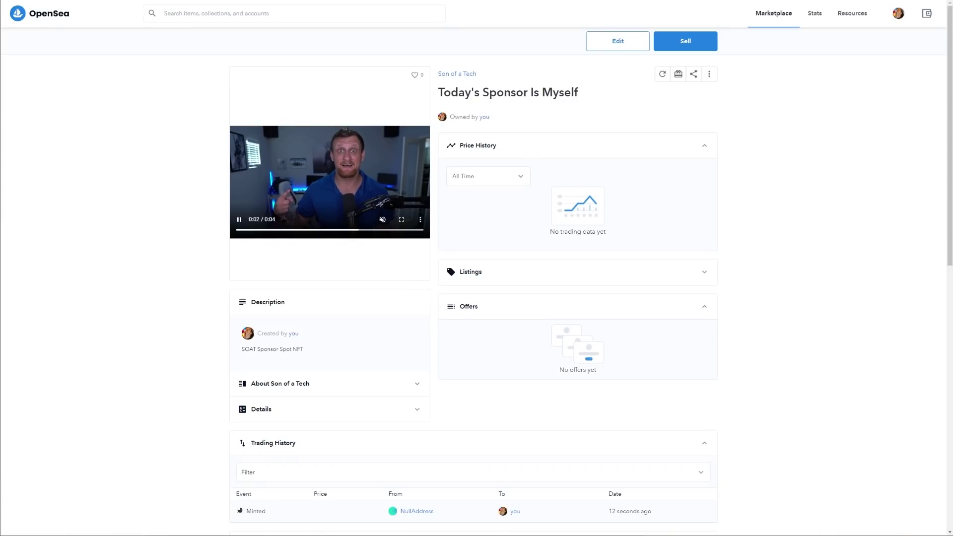
- Examine the new item's page, including its description, trading history, offers and other items in the collection
{"action": "scroll", "coordinate": [358, 247], "scroll_direction": "down", "scroll_amount": 3}
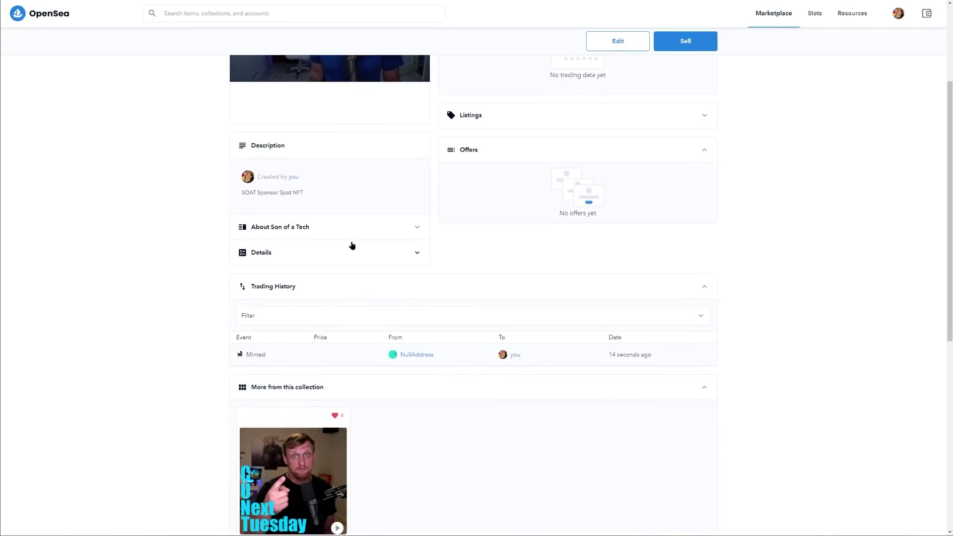
{"action": "scroll", "coordinate": [397, 246], "scroll_direction": "up", "scroll_amount": 3}
{"action": "scroll", "coordinate": [357, 235], "scroll_direction": "down", "scroll_amount": 2}
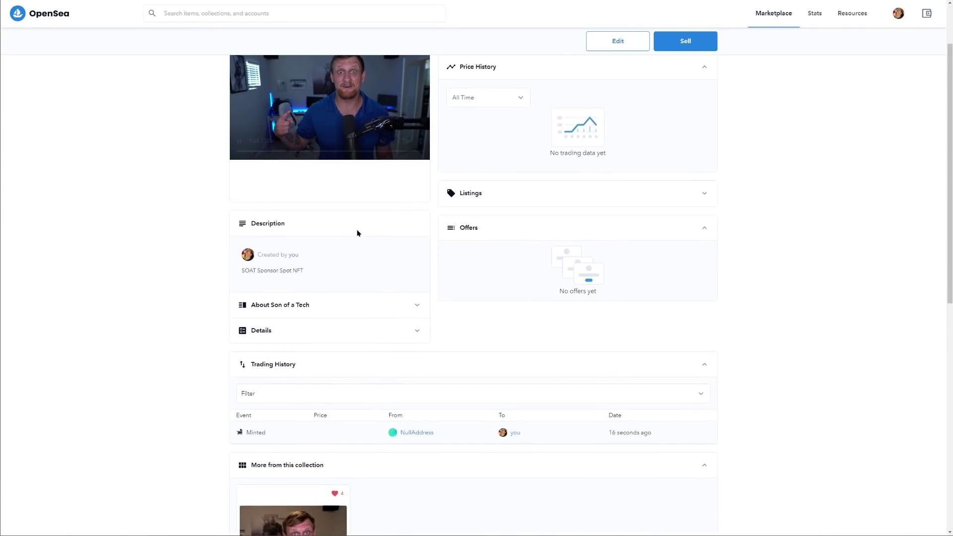
{"action": "scroll", "coordinate": [354, 232], "scroll_direction": "up", "scroll_amount": 2}
{"action": "scroll", "coordinate": [376, 238], "scroll_direction": "down", "scroll_amount": 4}
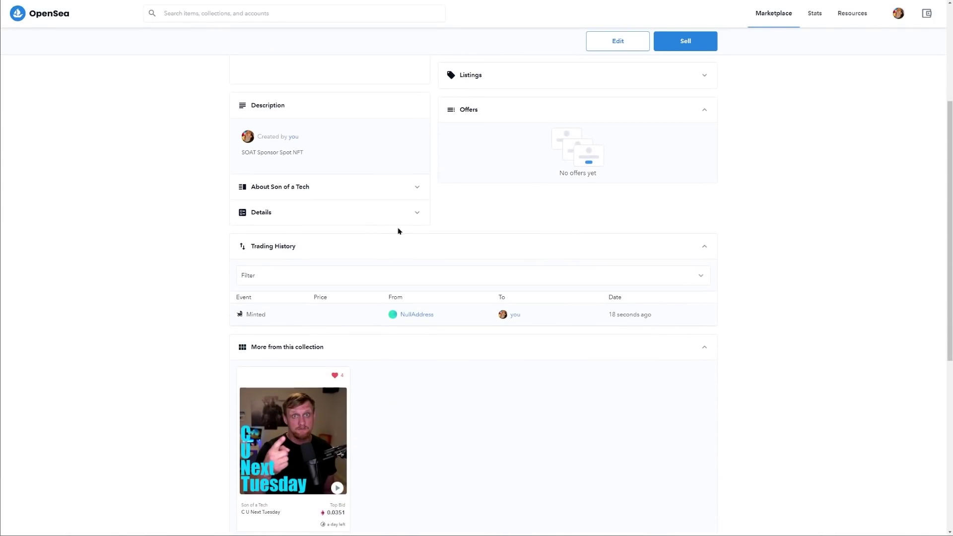
{"action": "scroll", "coordinate": [402, 229], "scroll_direction": "down", "scroll_amount": 1}
{"action": "scroll", "coordinate": [404, 229], "scroll_direction": "up", "scroll_amount": 1}
{"action": "scroll", "coordinate": [404, 228], "scroll_direction": "up", "scroll_amount": 2}
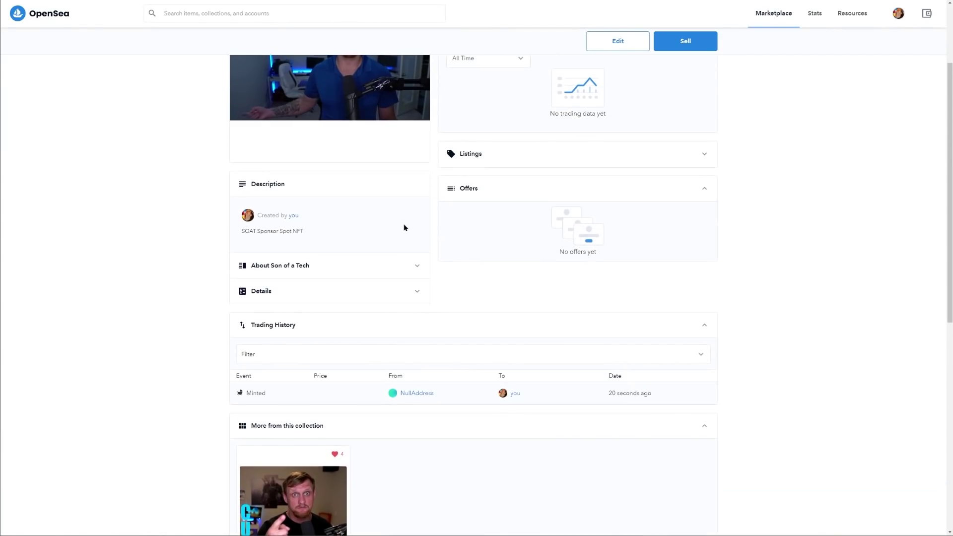
{"action": "scroll", "coordinate": [405, 228], "scroll_direction": "up", "scroll_amount": 2}
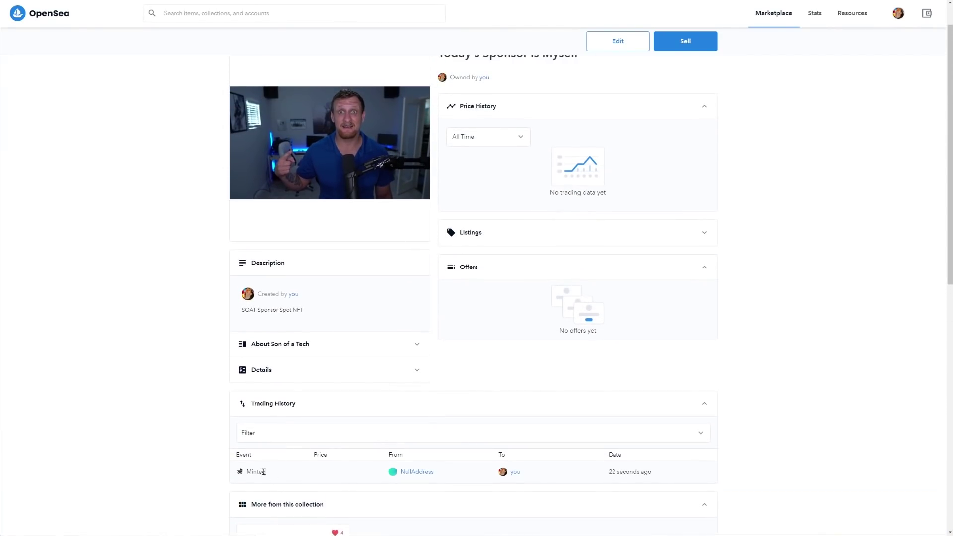
{"action": "scroll", "coordinate": [332, 325], "scroll_direction": "down", "scroll_amount": 1}
{"action": "scroll", "coordinate": [332, 325], "scroll_direction": "down", "scroll_amount": 2}
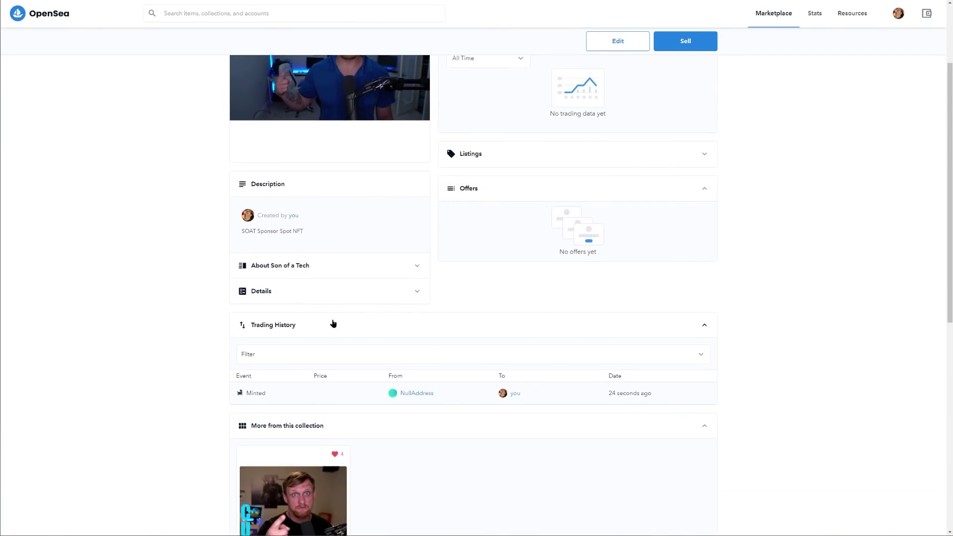
{"action": "scroll", "coordinate": [353, 317], "scroll_direction": "up", "scroll_amount": 1}
{"action": "scroll", "coordinate": [372, 321], "scroll_direction": "up", "scroll_amount": 2}
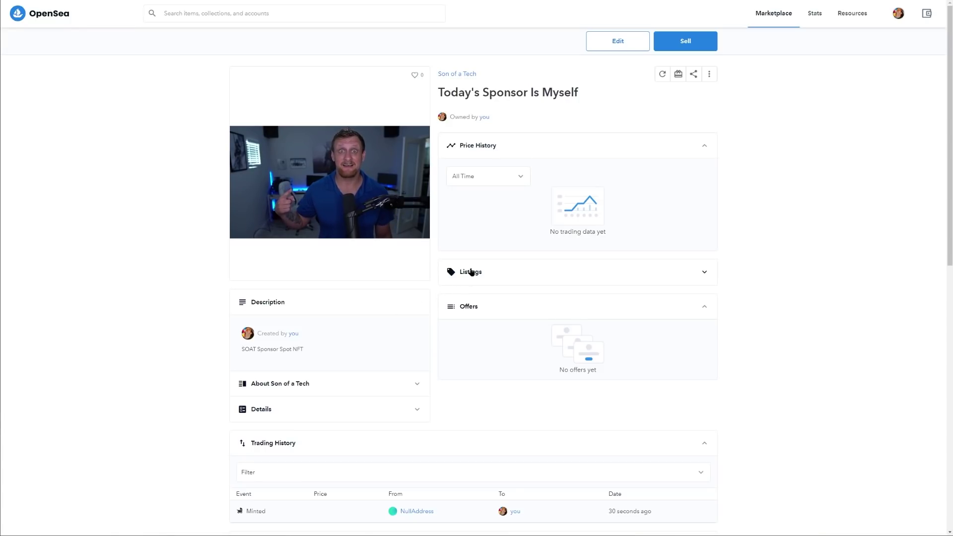
- Start selling the item and compare the Highest Bid and Set Price sell methods
{"action": "left_click", "coordinate": [683, 43]}
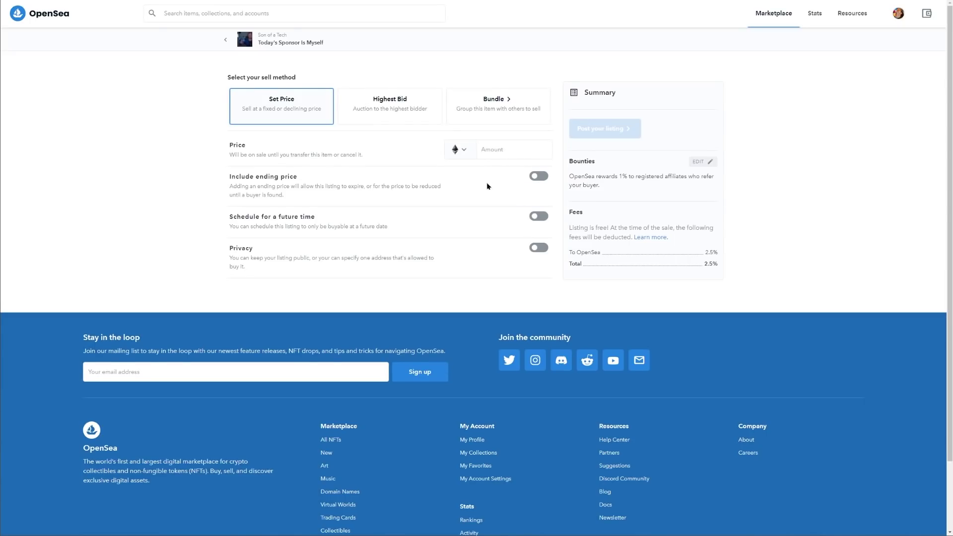
{"action": "left_click", "coordinate": [401, 116]}
{"action": "left_click", "coordinate": [304, 111]}
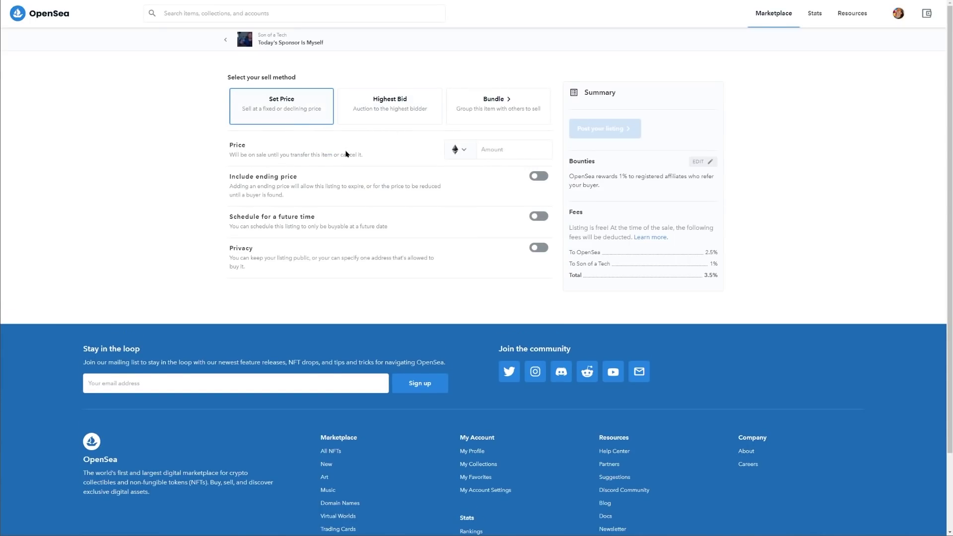
- View the payment currencies for a fixed price, try a price of 1 ETH and clear it
{"action": "left_click", "coordinate": [465, 150]}
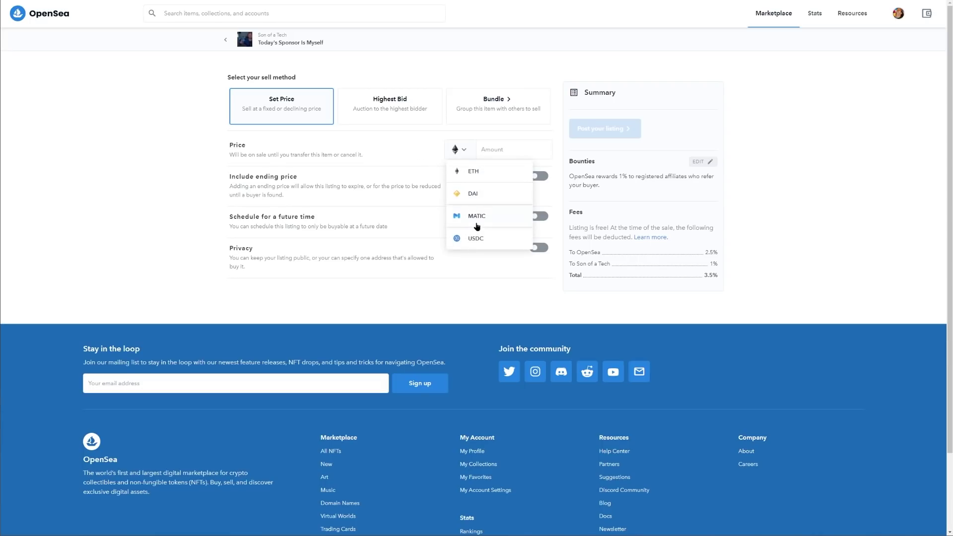
{"action": "left_click", "coordinate": [392, 149]}
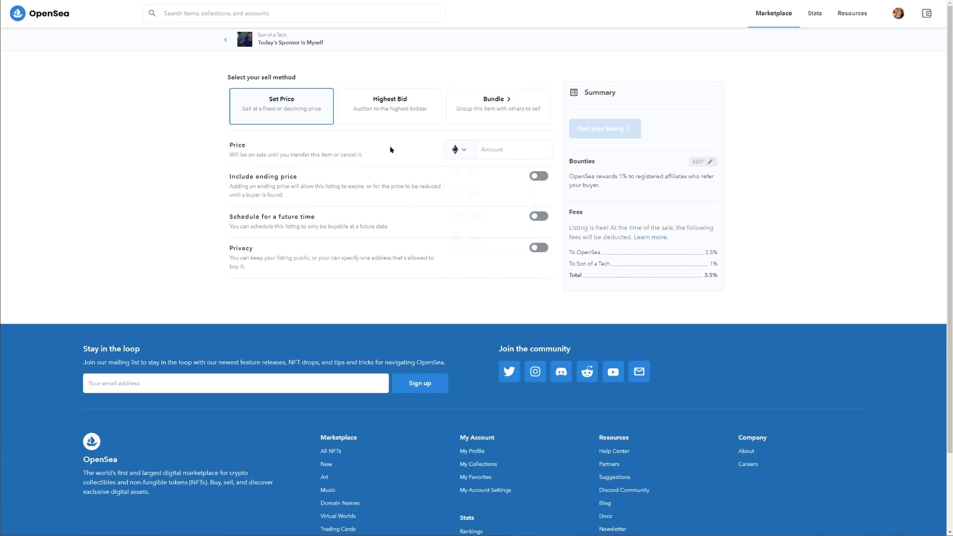
{"action": "left_click", "coordinate": [512, 149]}
{"action": "type", "text": "1"}
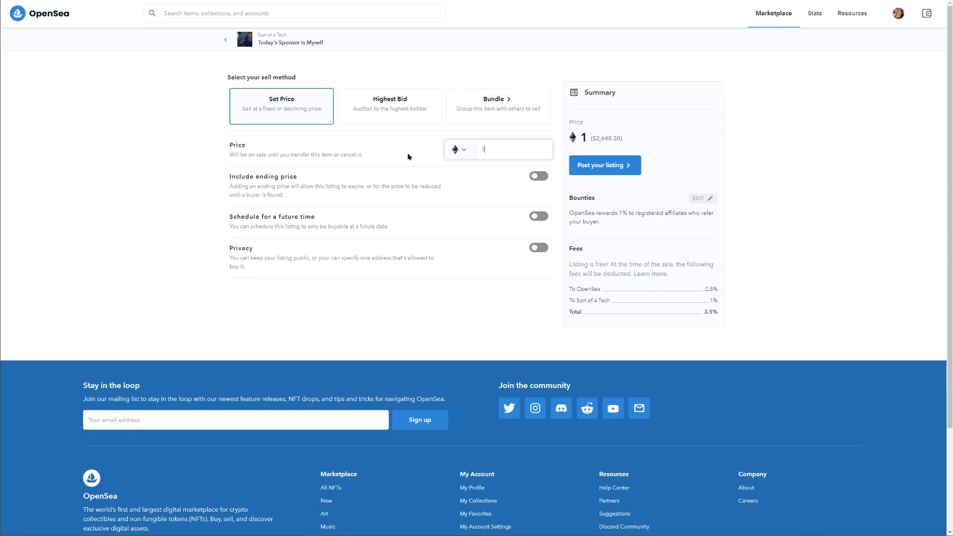
{"action": "key", "text": "BackSpace"}
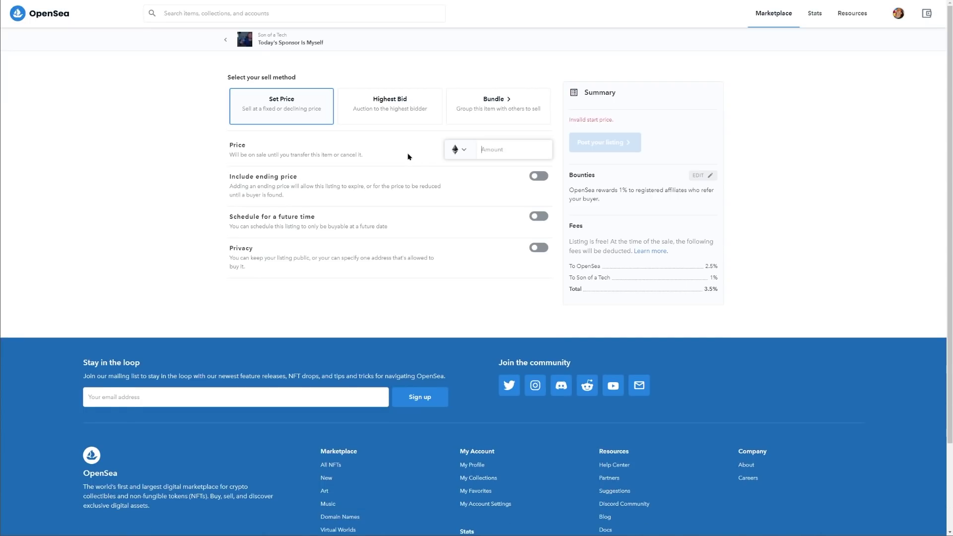
- Switch the sell method to Highest Bid and set the minimum bid to 0.0005 ETH
{"action": "left_click", "coordinate": [395, 113]}
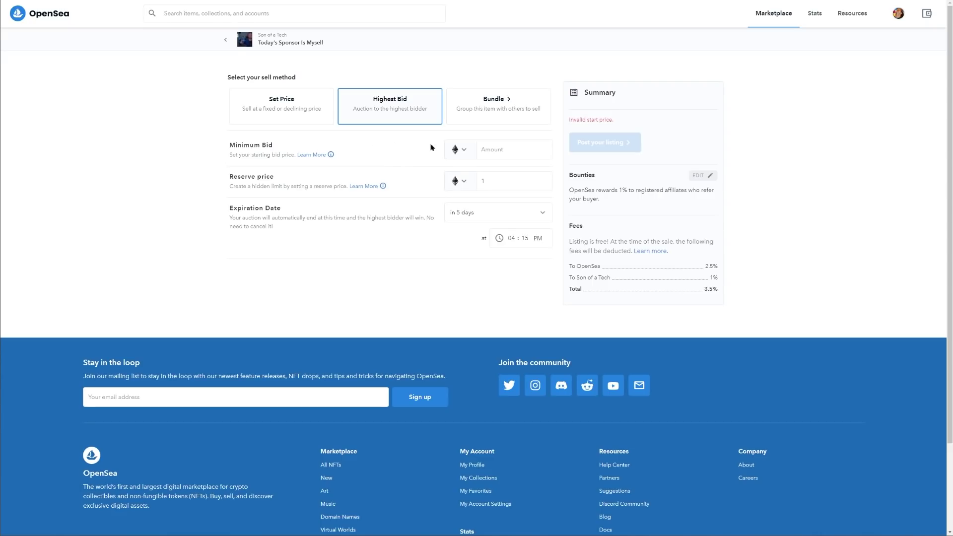
{"action": "left_click", "coordinate": [503, 150]}
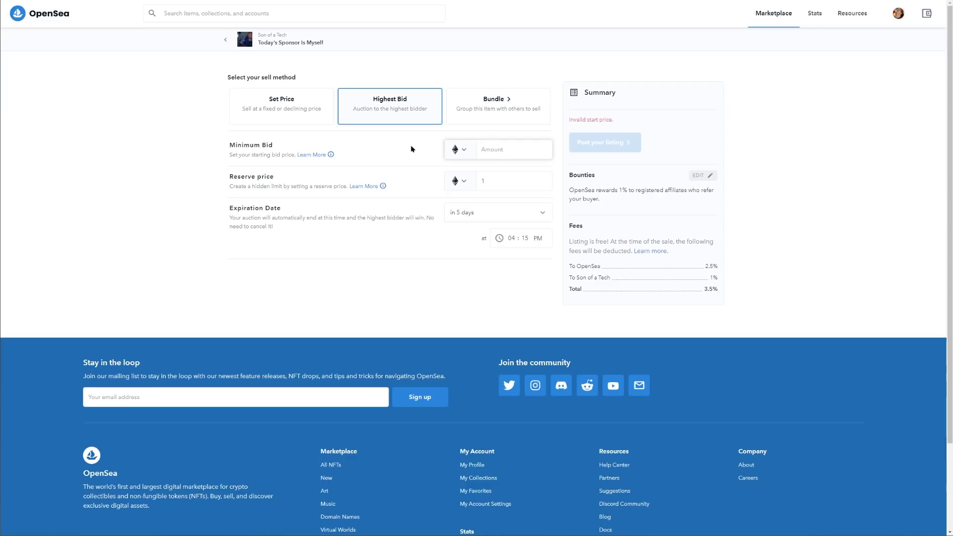
{"action": "type", "text": "0.005"}
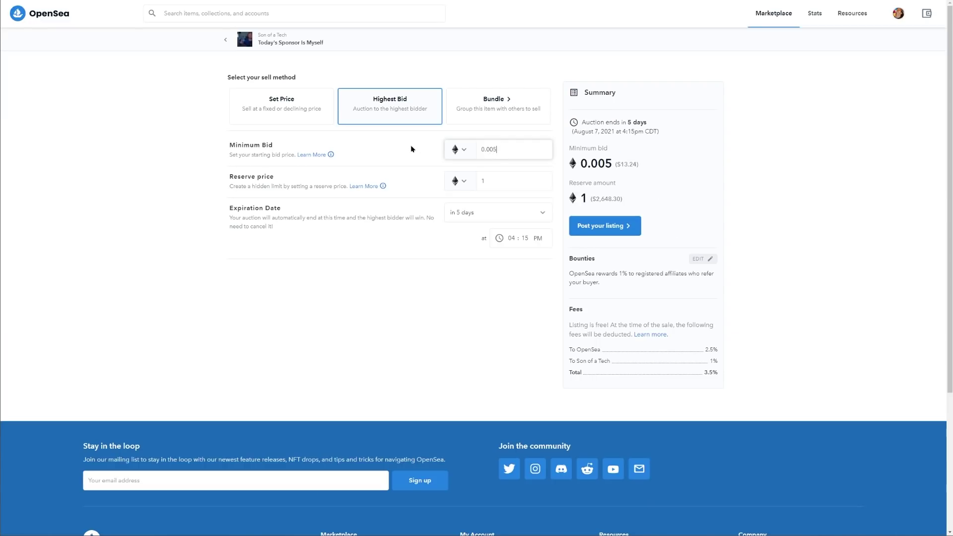
{"action": "key", "text": "BackSpace"}
{"action": "type", "text": "005"}
{"action": "left_click", "coordinate": [413, 172]}
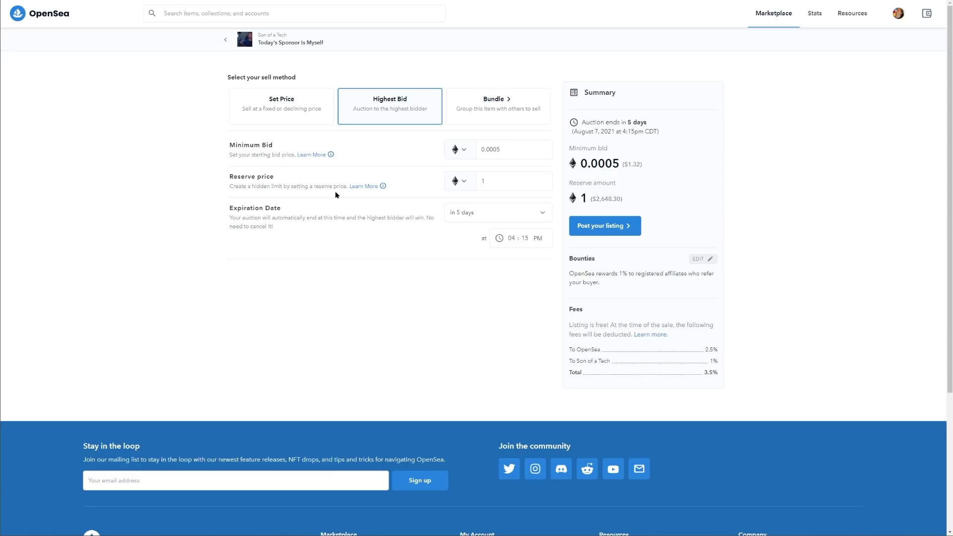
- Check the explanation of the reserve price and set the auction's expiration to 1 week
{"action": "mouse_move", "coordinate": [366, 185]}
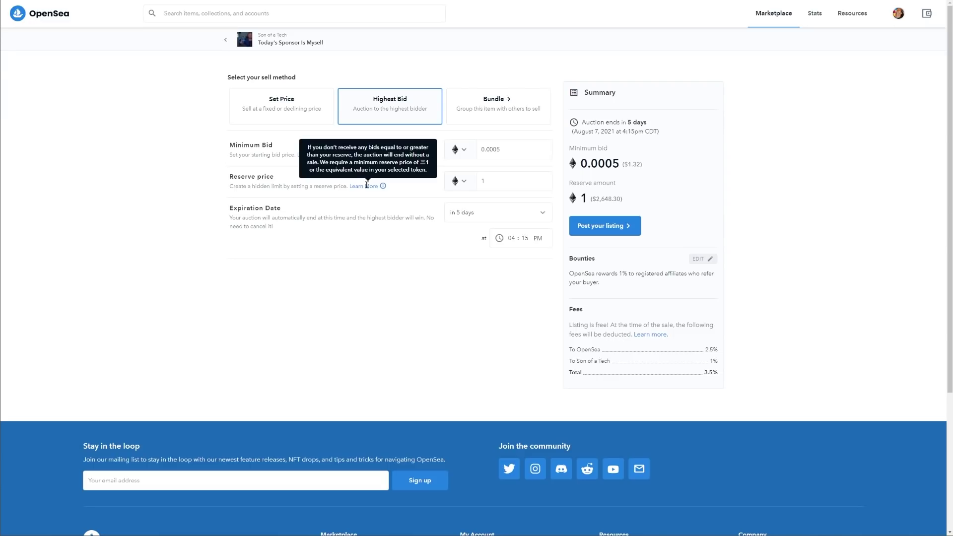
{"action": "left_click", "coordinate": [467, 213]}
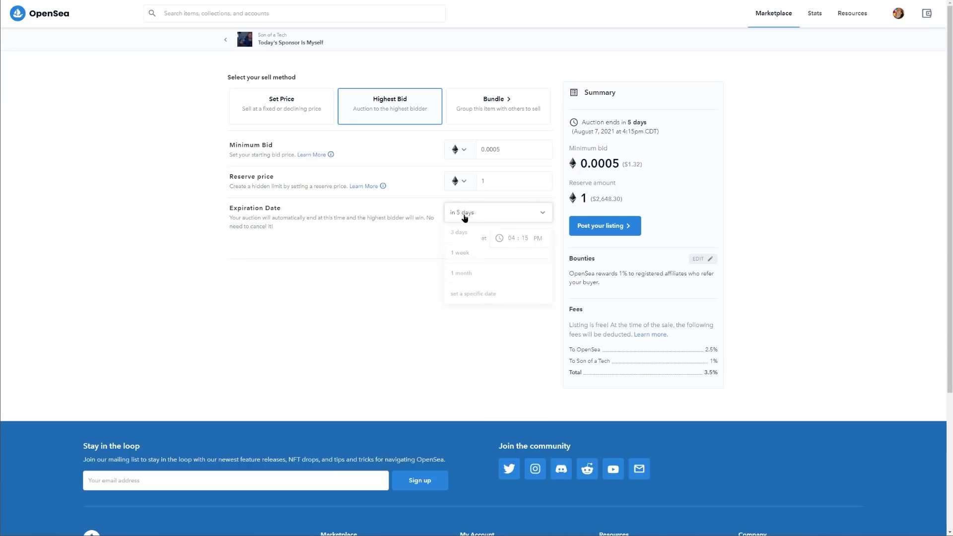
{"action": "left_click", "coordinate": [458, 252]}
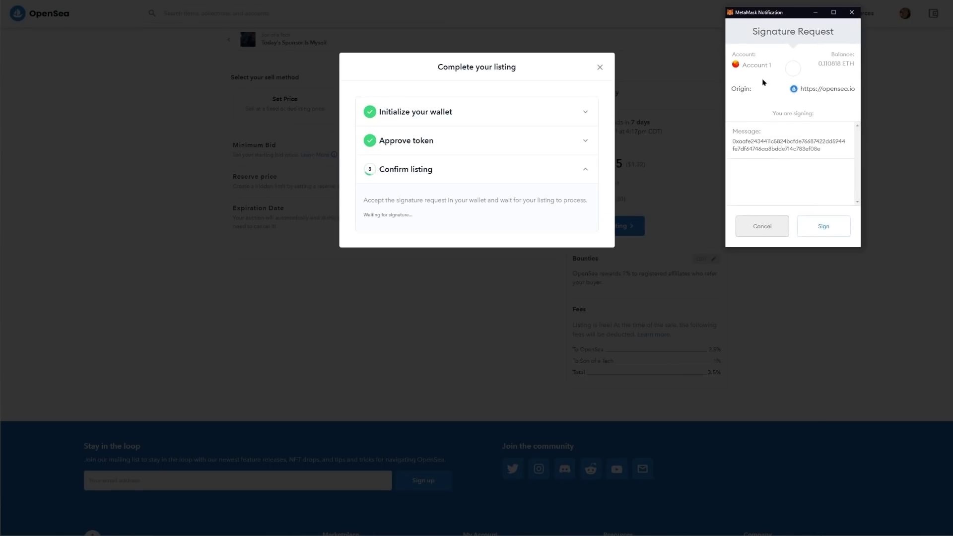
- Sign the MetaMask signature request to confirm the auction listing and view the listed item
{"action": "left_click", "coordinate": [819, 225]}
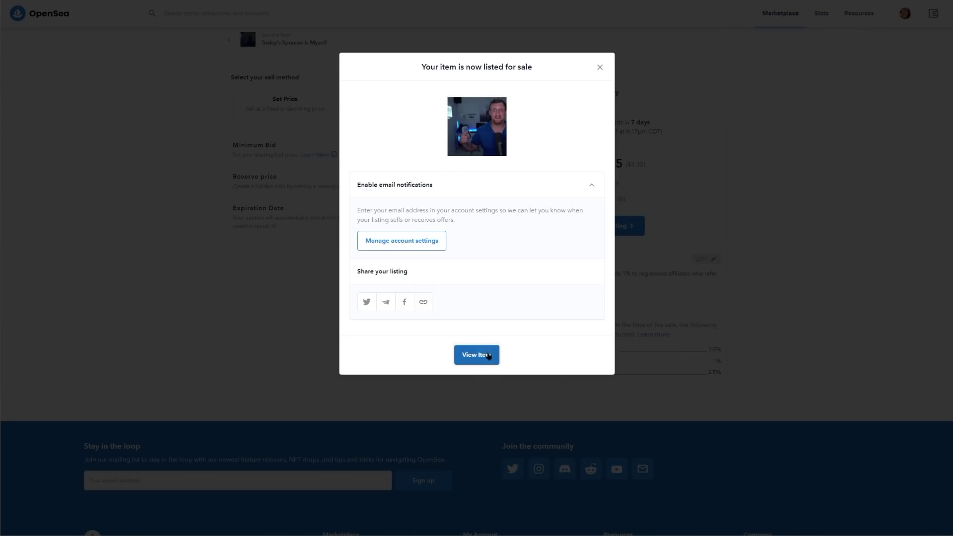
{"action": "left_click", "coordinate": [488, 355]}
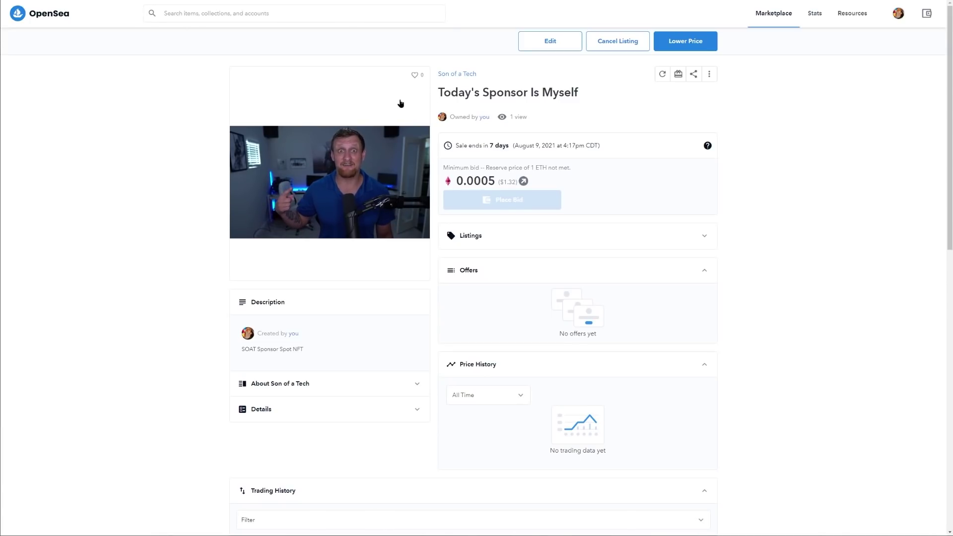
- Open the C U Next Tuesday item from the Son of a Tech collection in the account's own collections
{"action": "mouse_move", "coordinate": [894, 19]}
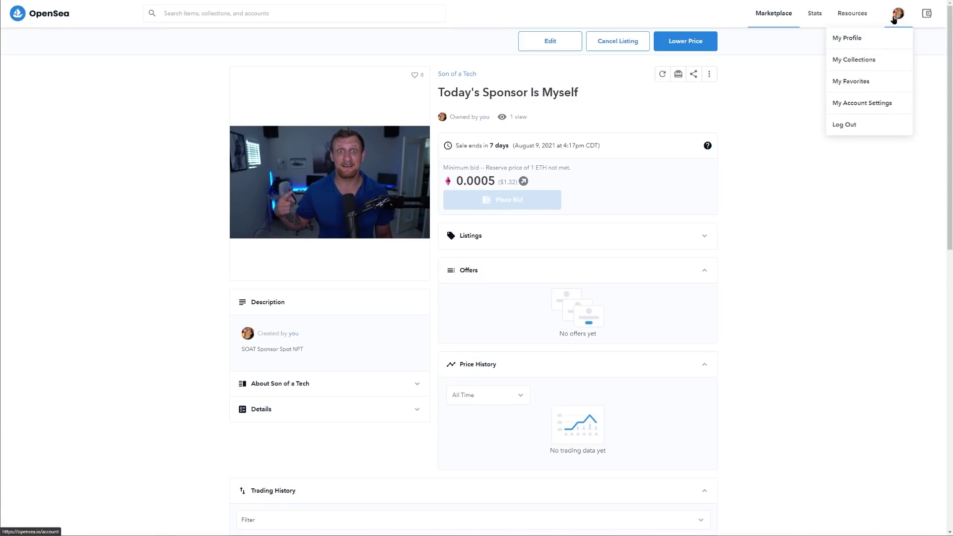
{"action": "left_click", "coordinate": [854, 60]}
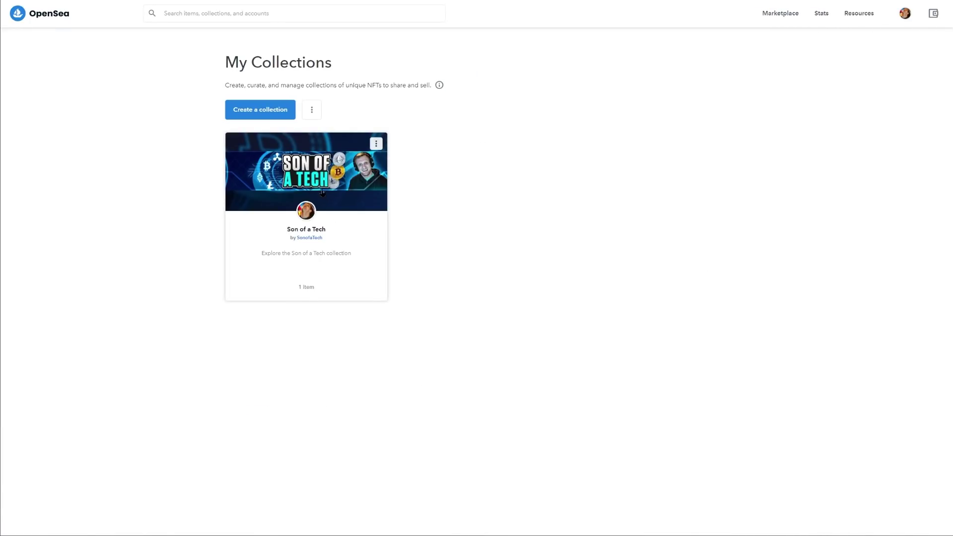
{"action": "left_click", "coordinate": [322, 191]}
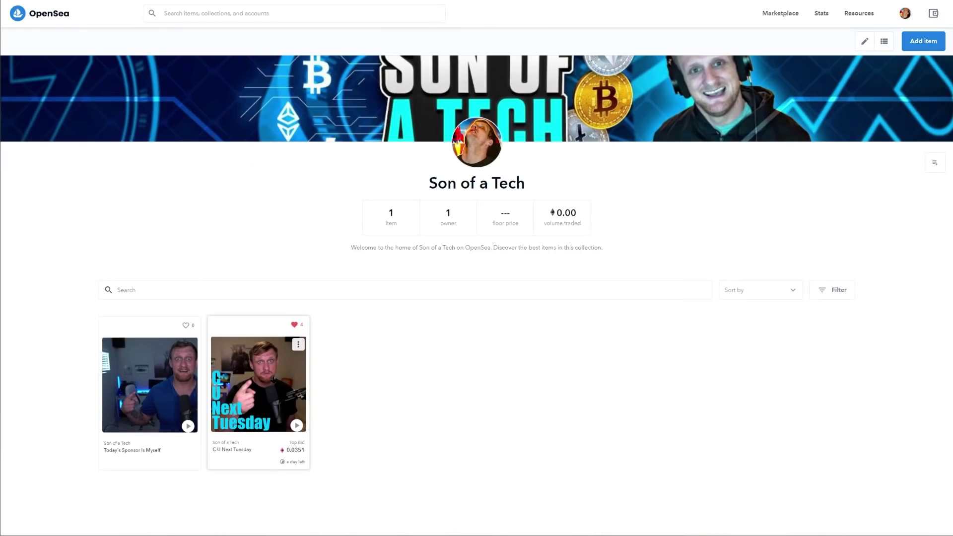
{"action": "left_click", "coordinate": [273, 380]}
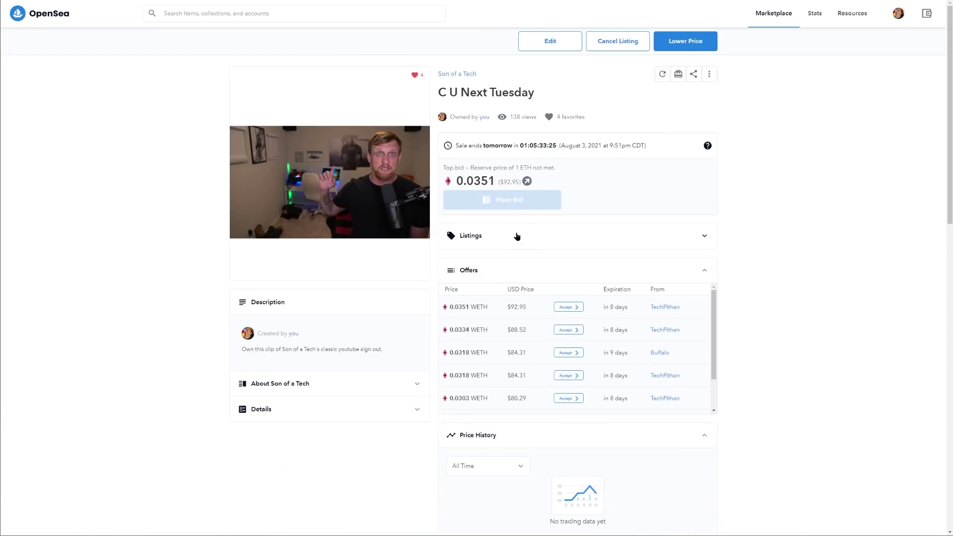
- Examine the offers, price history and trading history of the C U Next Tuesday auction
{"action": "scroll", "coordinate": [557, 308], "scroll_direction": "down", "scroll_amount": 2}
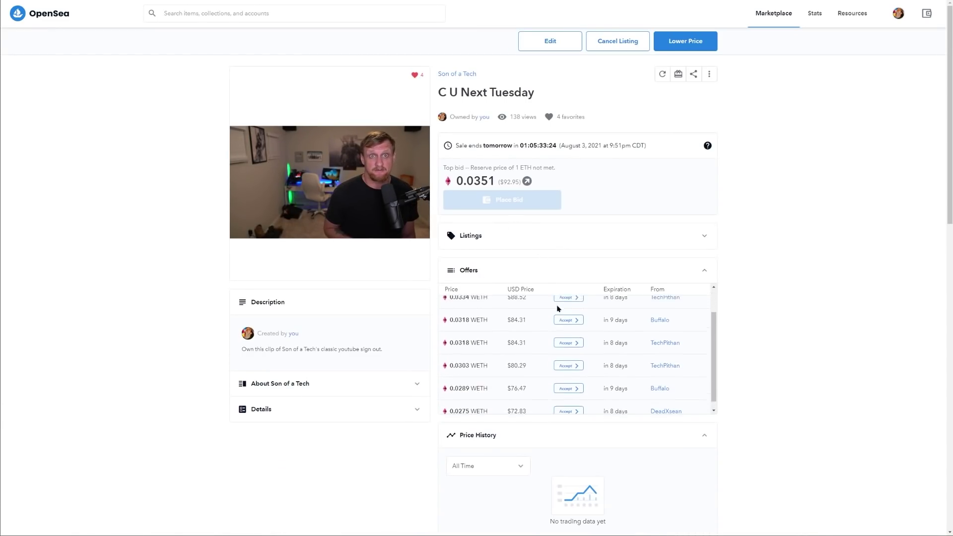
{"action": "scroll", "coordinate": [557, 308], "scroll_direction": "up", "scroll_amount": 2}
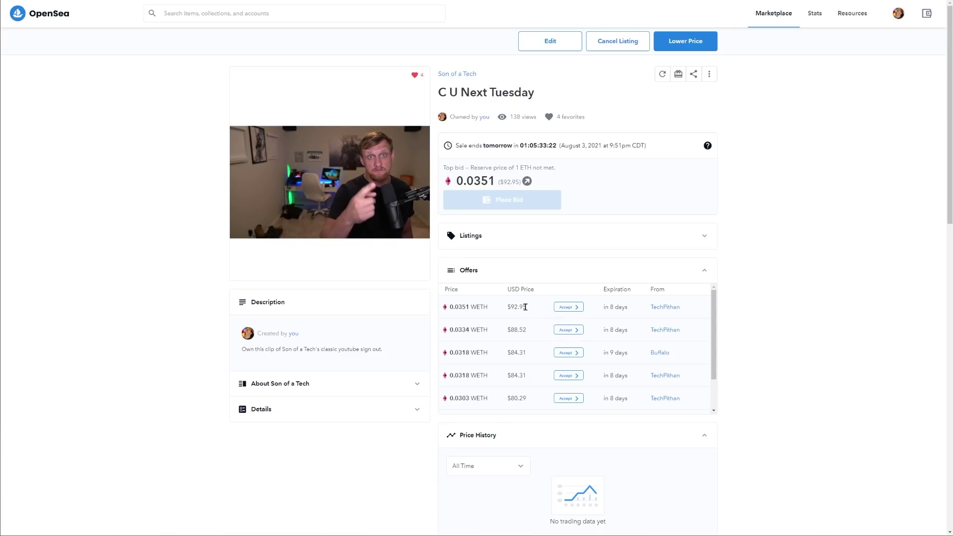
{"action": "double_click", "coordinate": [525, 307]}
{"action": "left_click", "coordinate": [522, 308]}
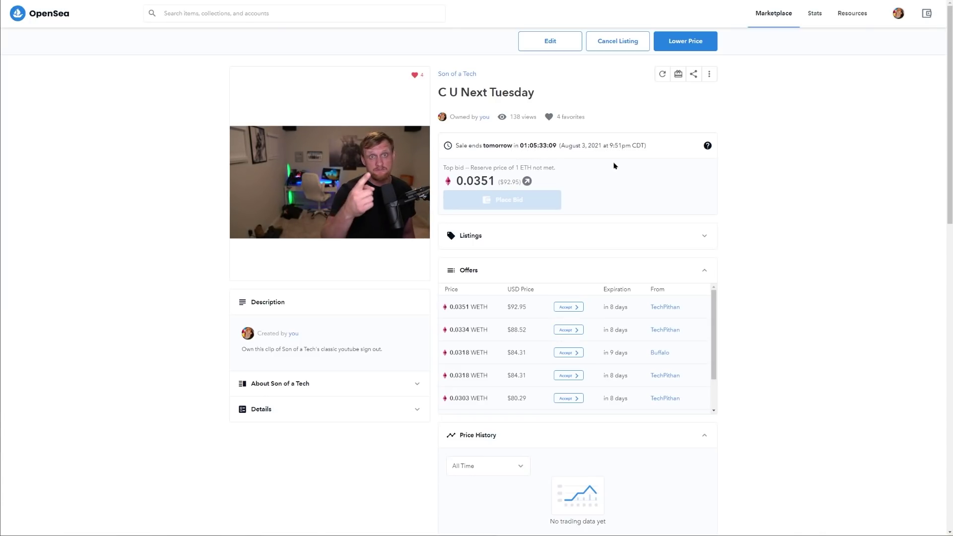
{"action": "scroll", "coordinate": [560, 172], "scroll_direction": "down", "scroll_amount": 2}
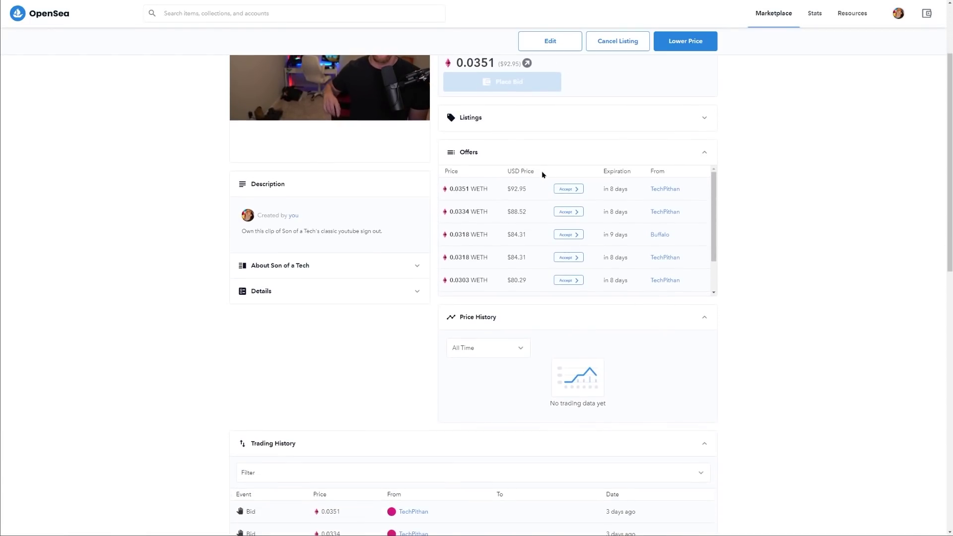
{"action": "scroll", "coordinate": [526, 179], "scroll_direction": "down", "scroll_amount": 4}
{"action": "scroll", "coordinate": [387, 203], "scroll_direction": "up", "scroll_amount": 6}
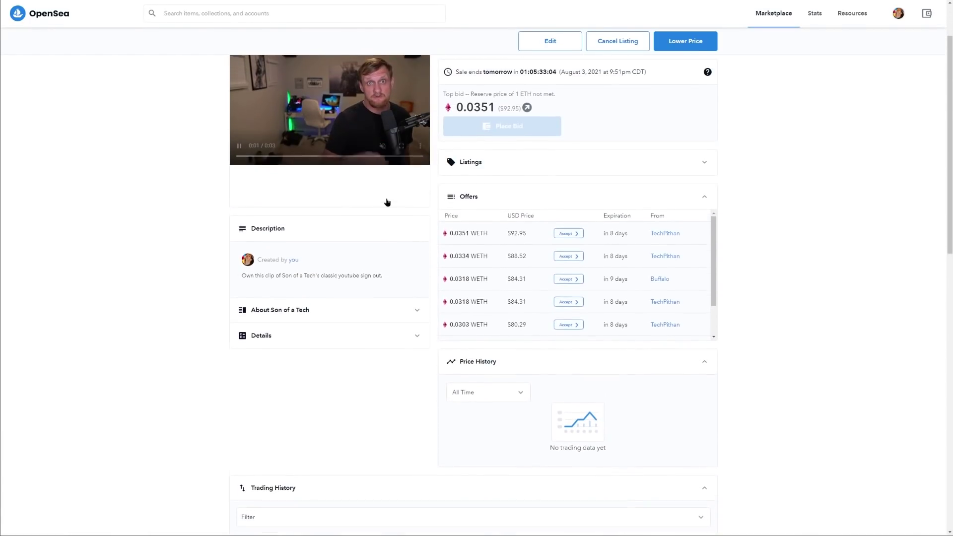